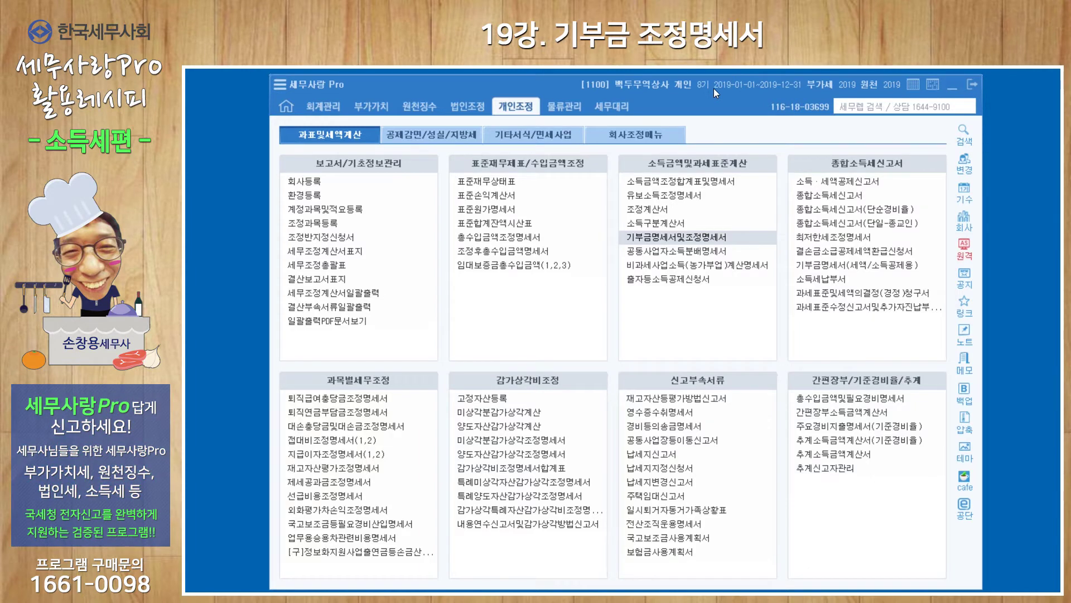
- Review the income adjustment summary (소득금액조정합계표및명세서) and the adjustment calculation sheet (조정계산서), closing each one after viewing
left_click(701, 180)
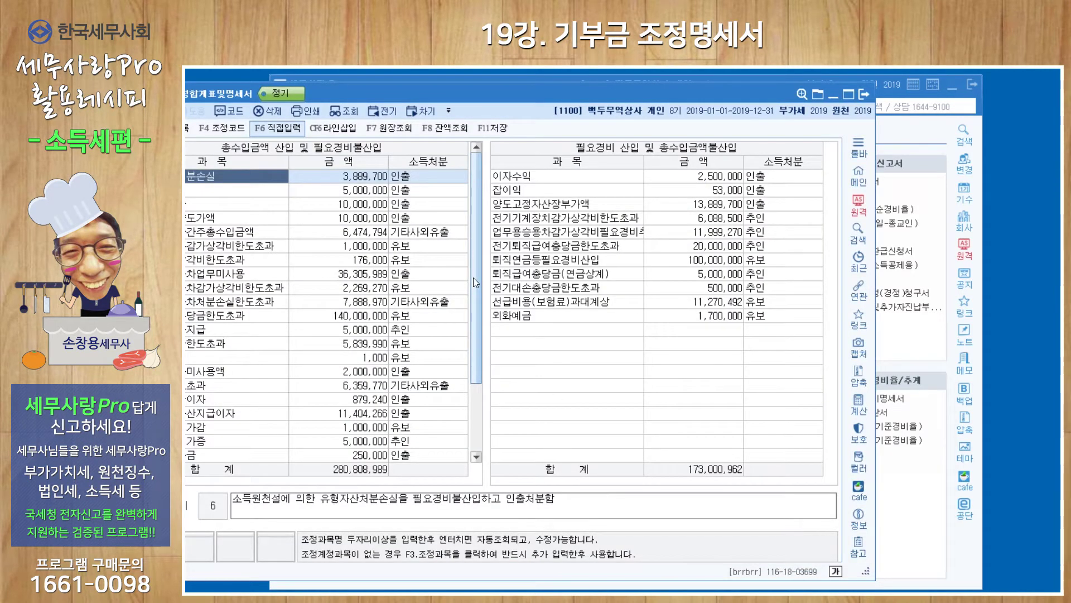
left_click_drag(539, 98, 614, 106)
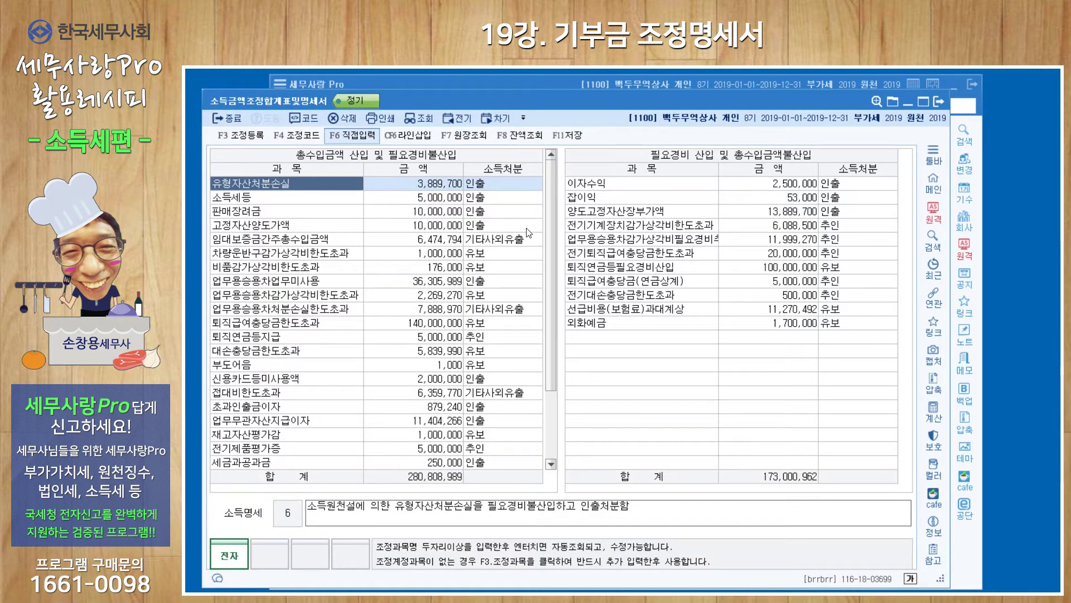
left_click(940, 101)
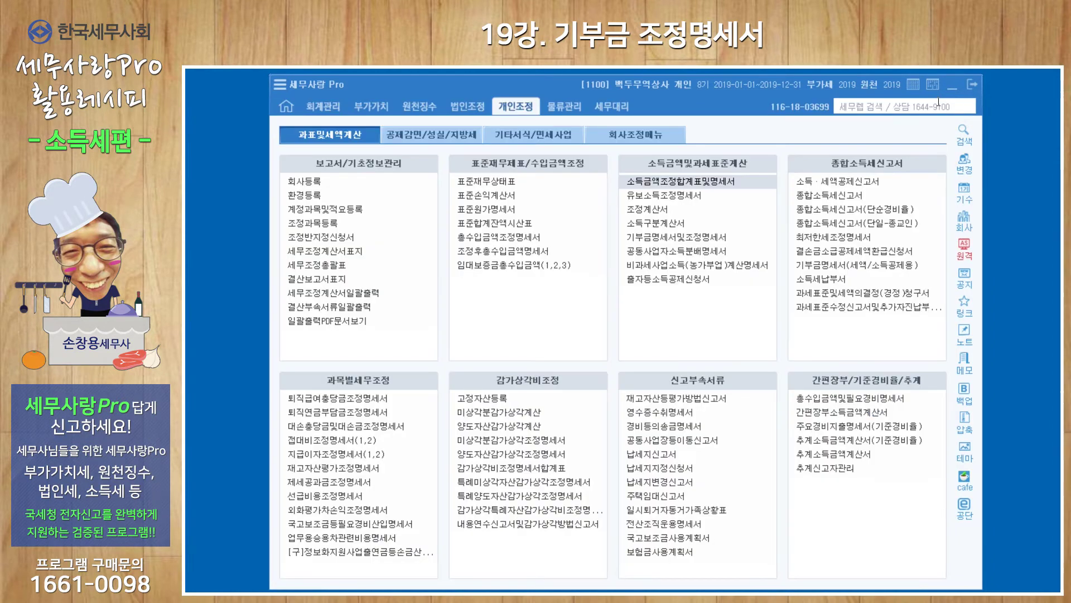
left_click(661, 210)
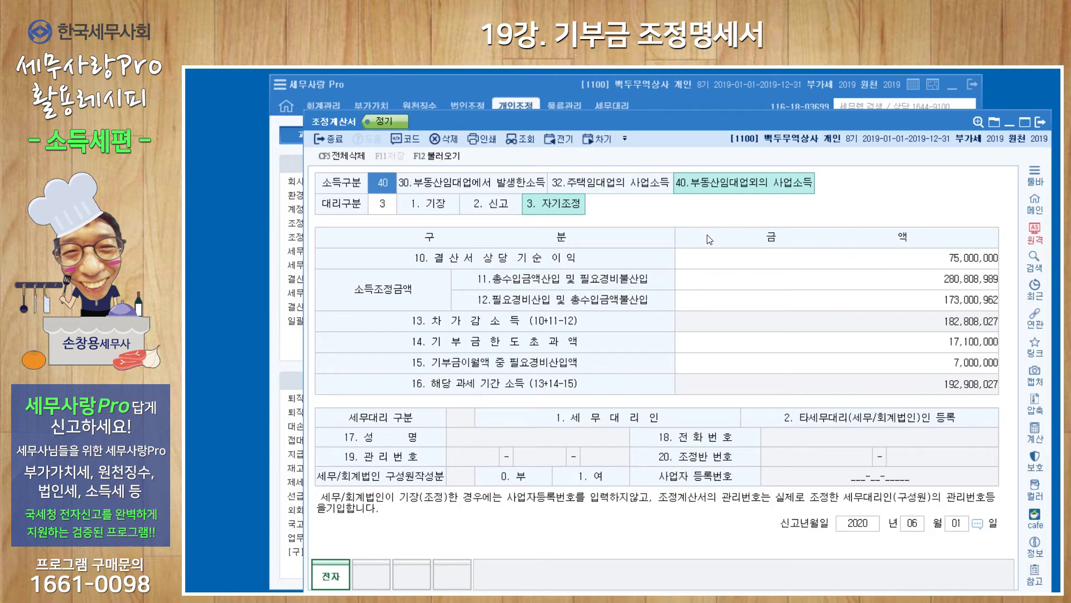
left_click(1038, 124)
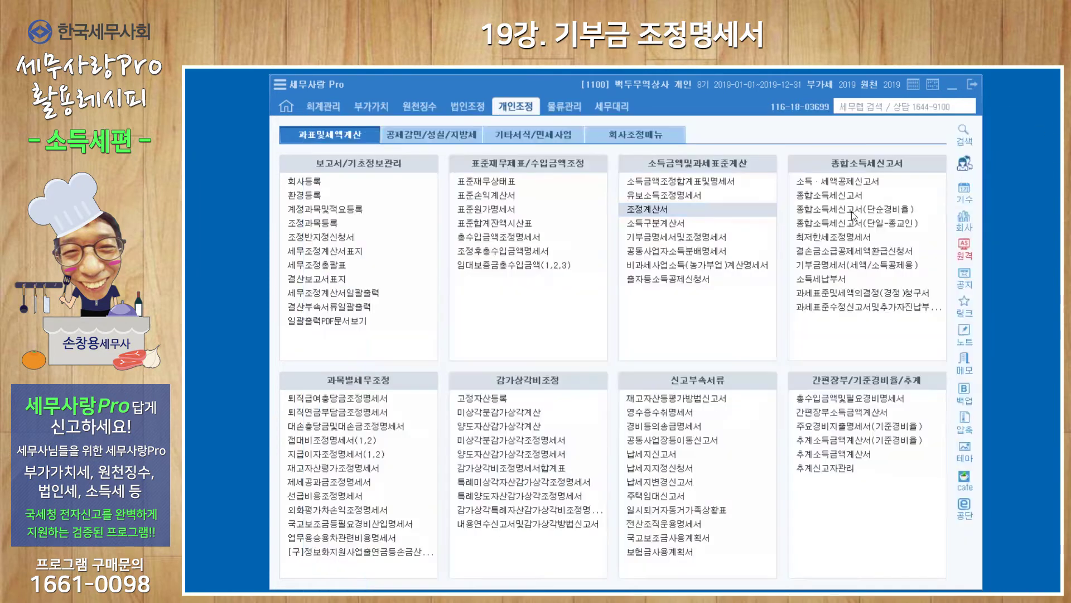
- Open the donation statement (기부금명세서및조정명세서) and reload the account 0953 donation data from the vouchers, replacing the existing entries
left_click(693, 239)
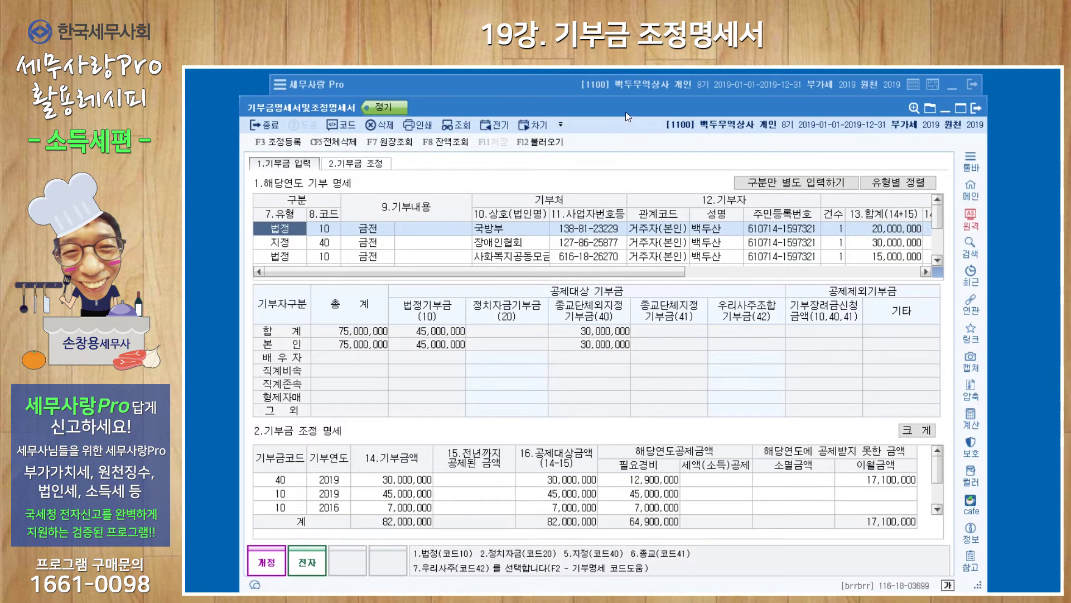
left_click_drag(624, 111, 621, 89)
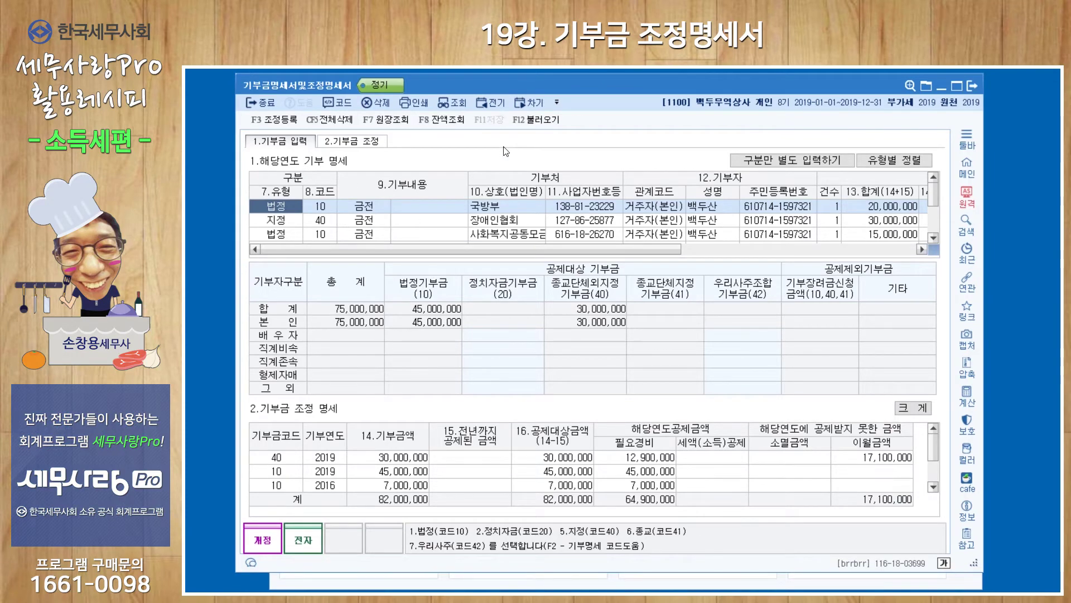
left_click(543, 120)
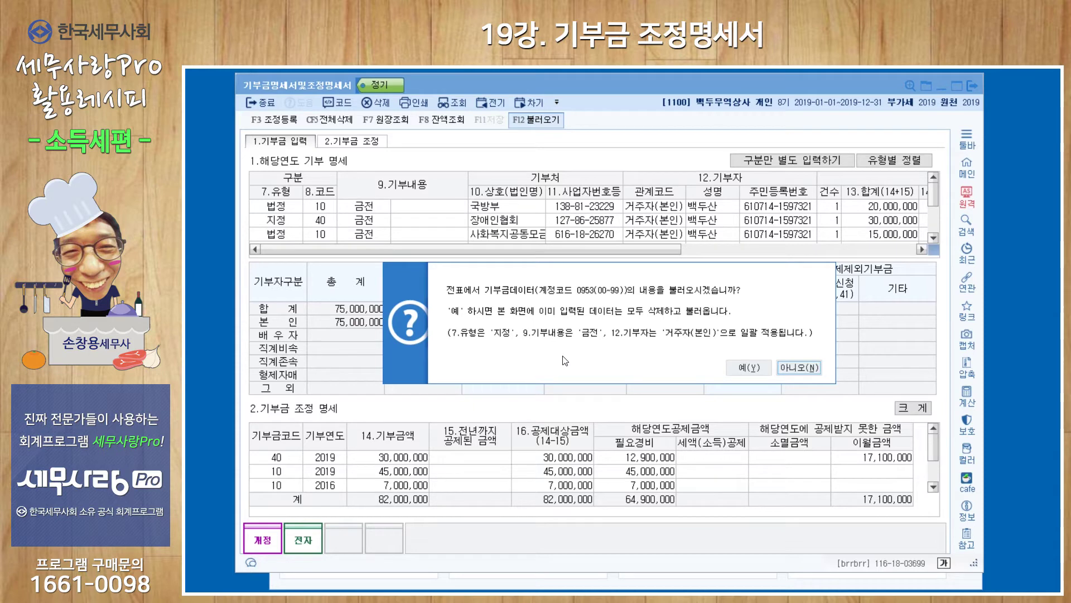
left_click(749, 367)
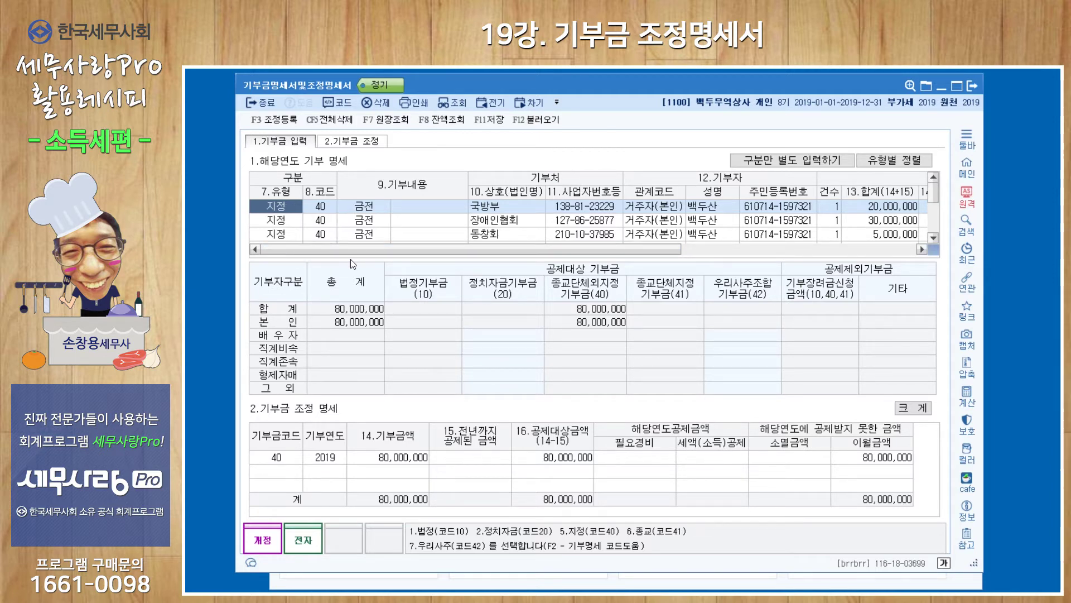
- Set the 국방부 donation's type to 1 (법정) and keep the 장애인협회 donation as 지정 with content 금전
type("1")
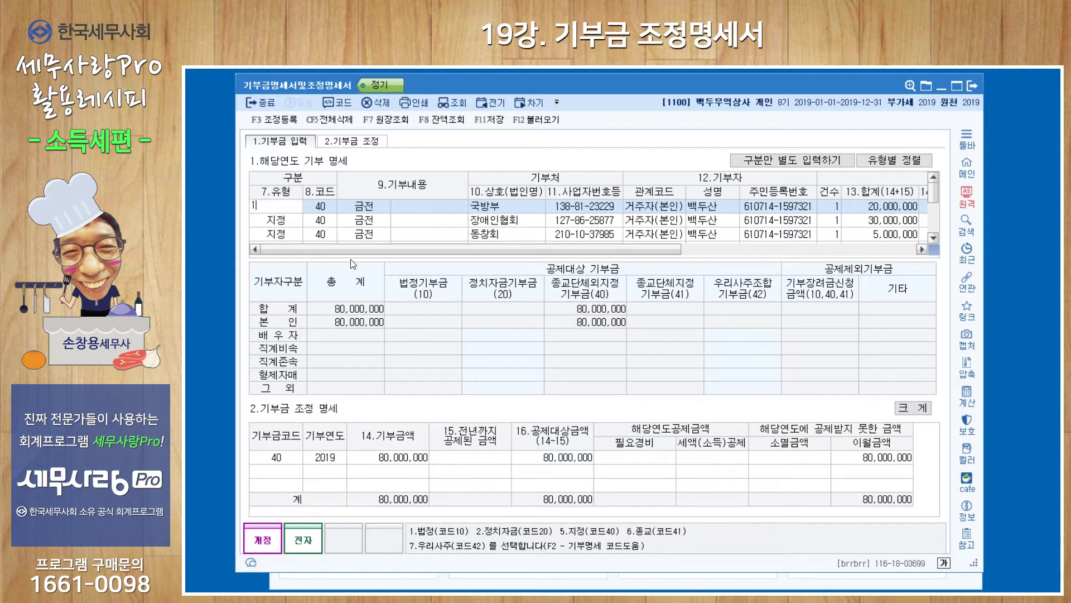
key("Return")
key("Return")
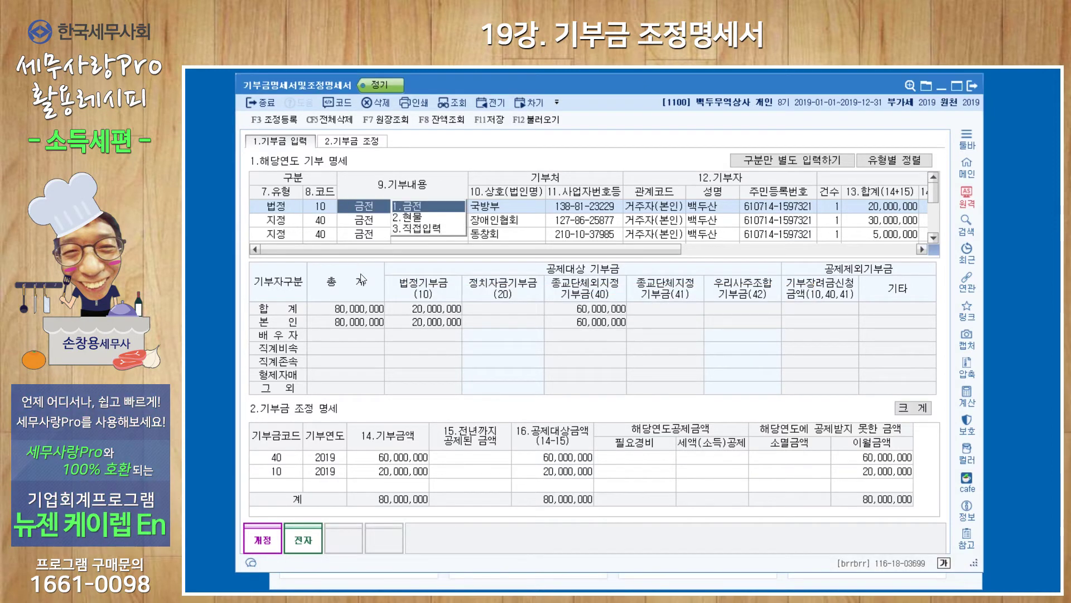
left_click(295, 225)
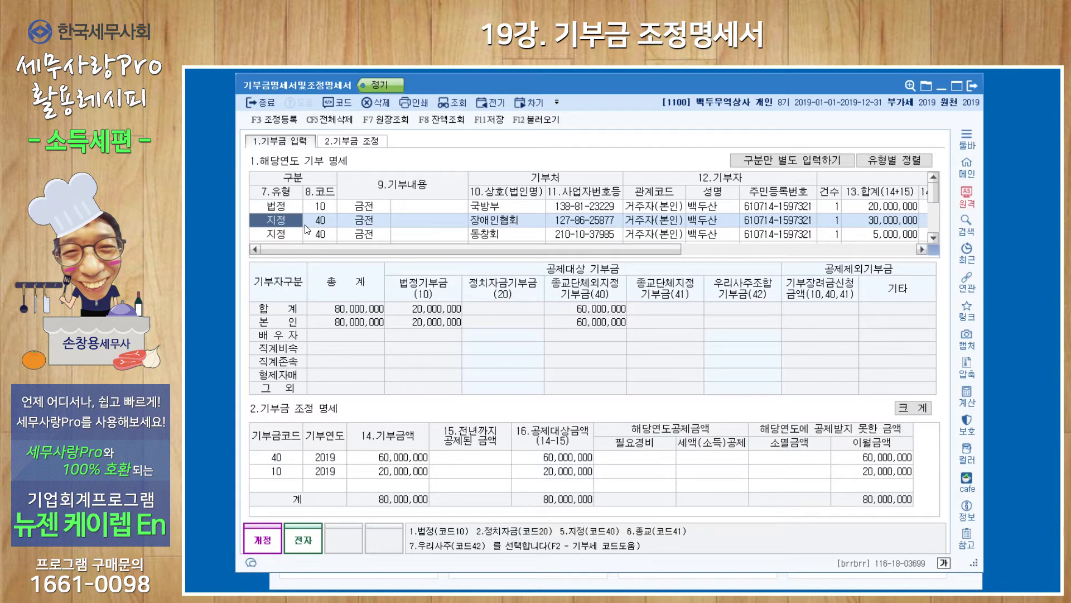
key("Return")
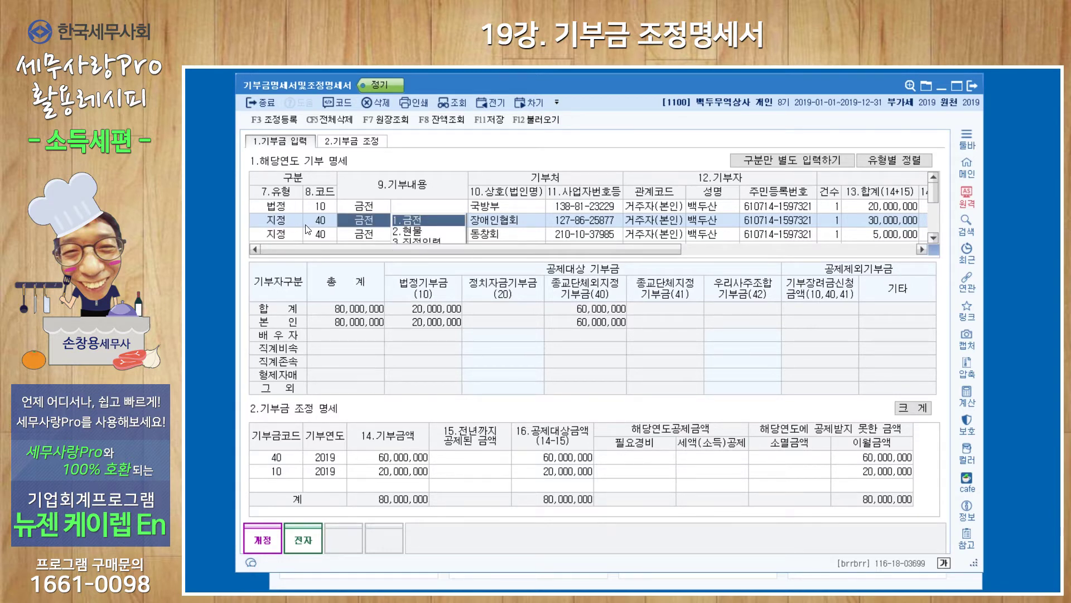
- Check the 기타기부금 entry in the adjustment register (조정 등록) and delete the 동창회 donation line
left_click(280, 236)
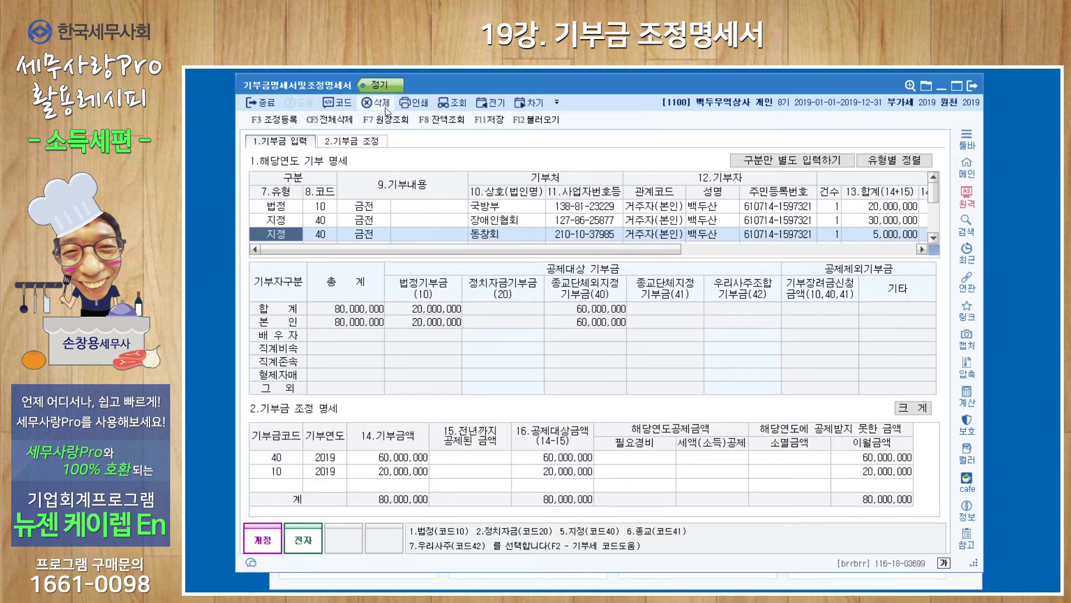
left_click(285, 119)
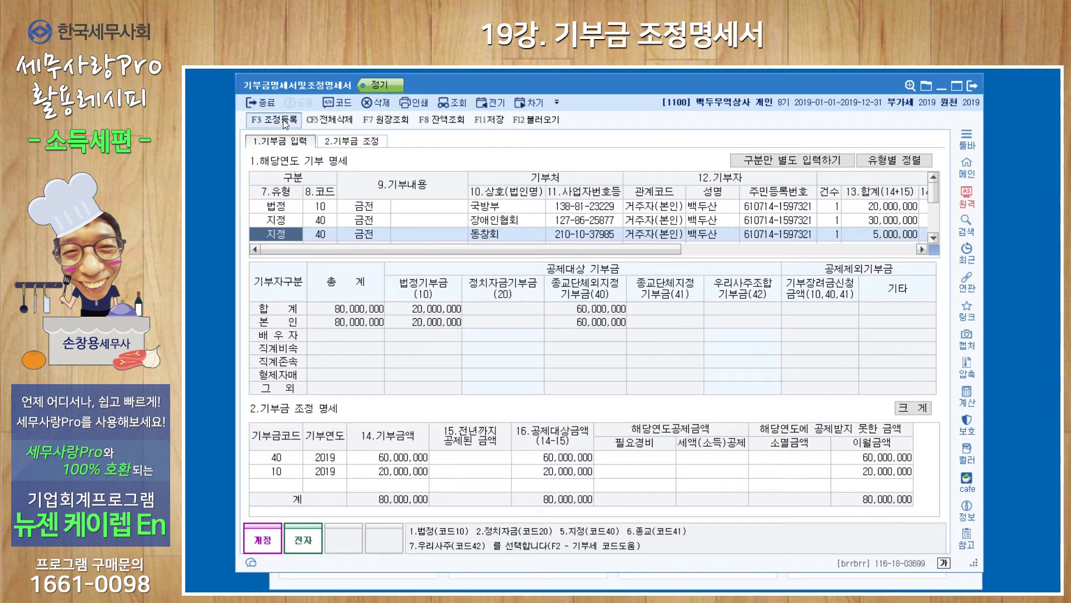
left_click_drag(599, 190, 598, 307)
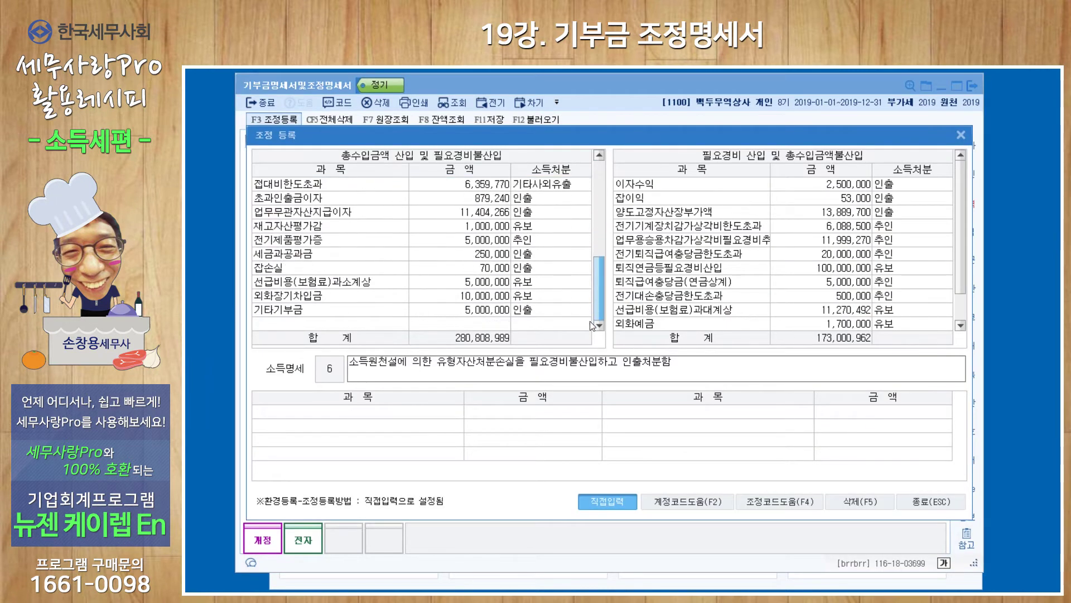
left_click(474, 314)
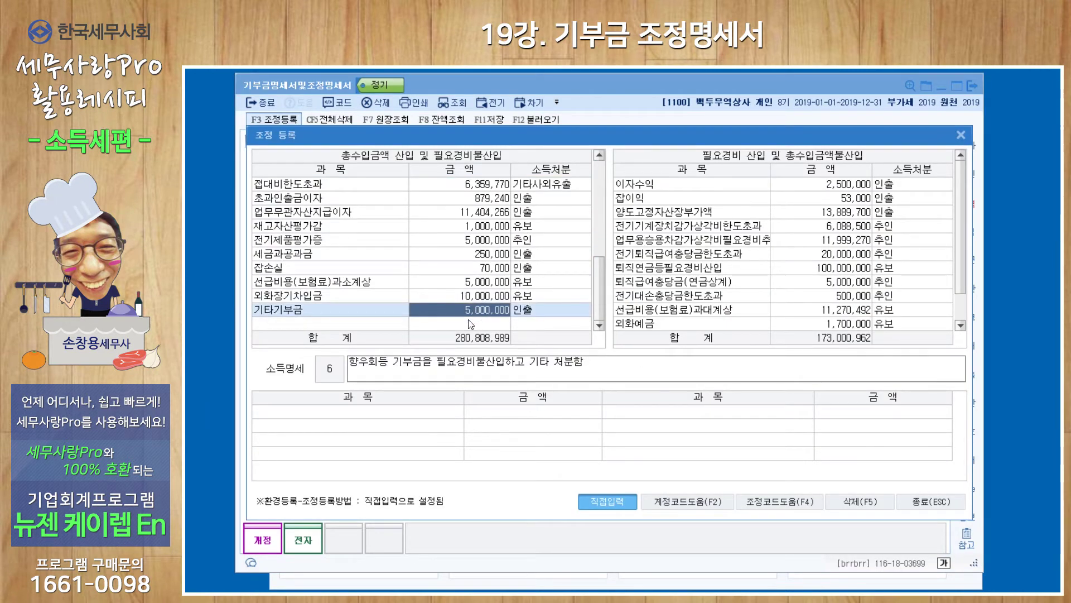
left_click(961, 136)
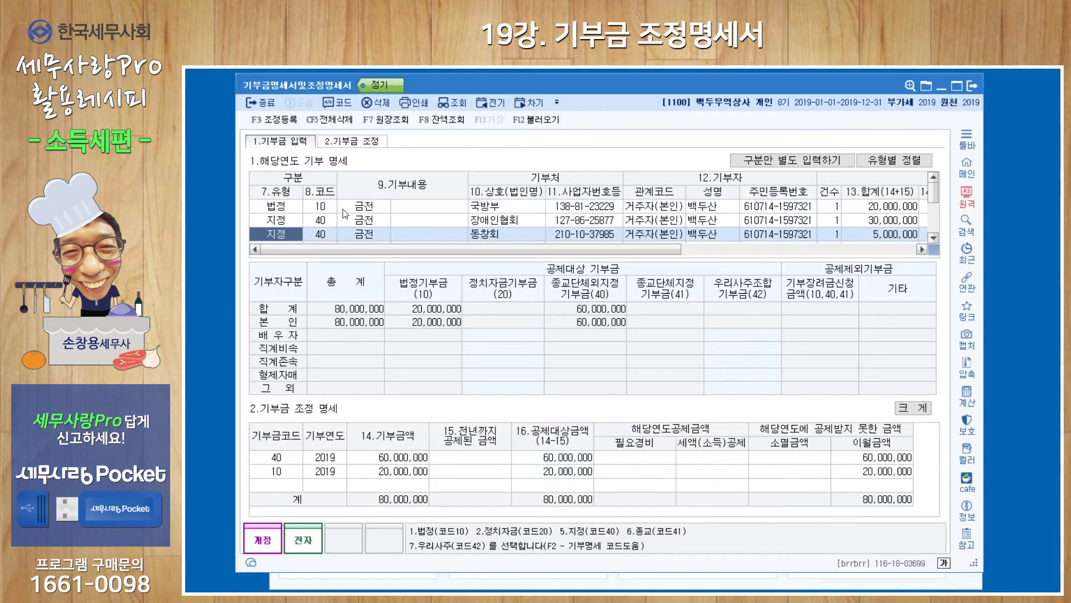
left_click(380, 102)
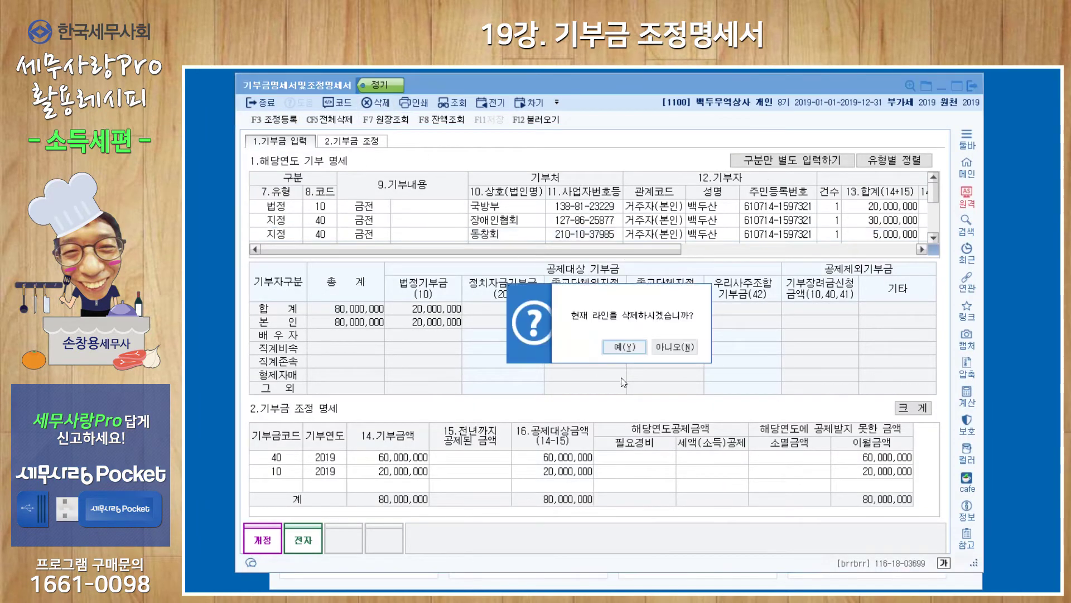
left_click(617, 344)
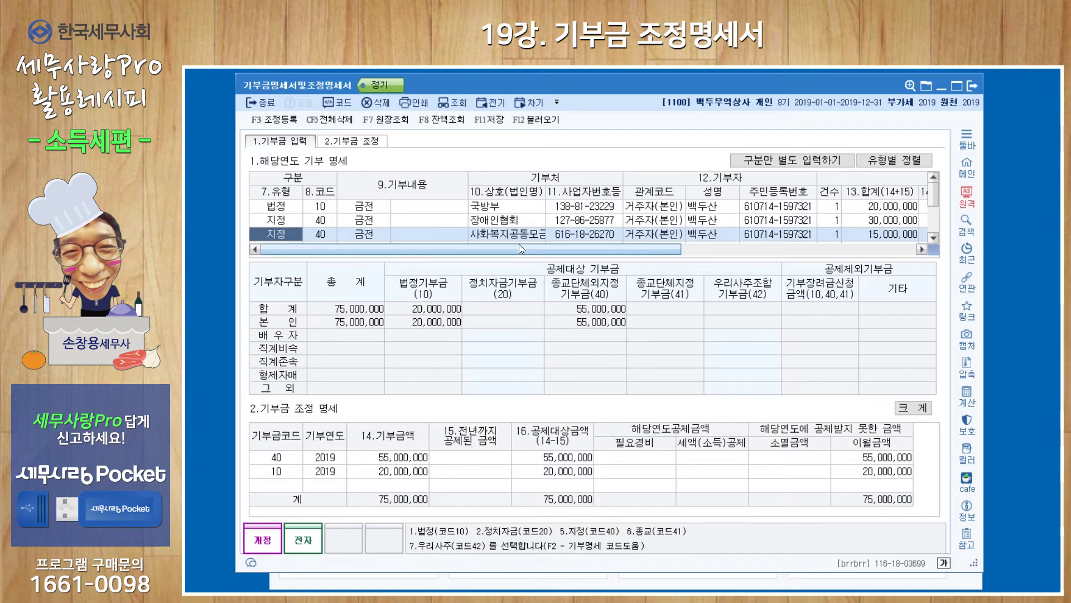
- Change the donation type of the 사회복지공동모금 and 성균관대학교 rows to 1 (법정)
type("1")
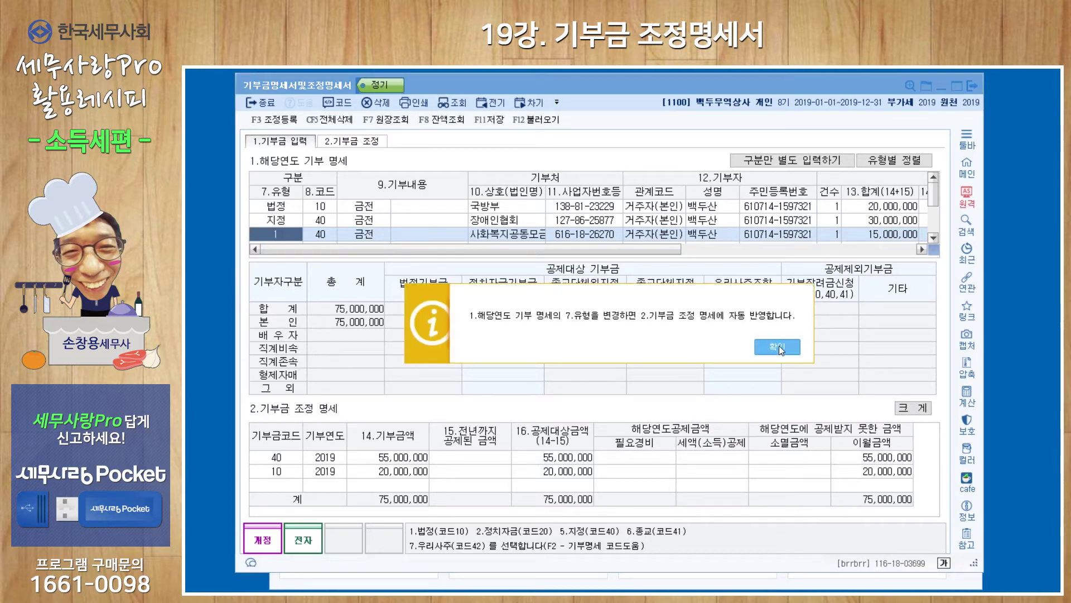
left_click(779, 346)
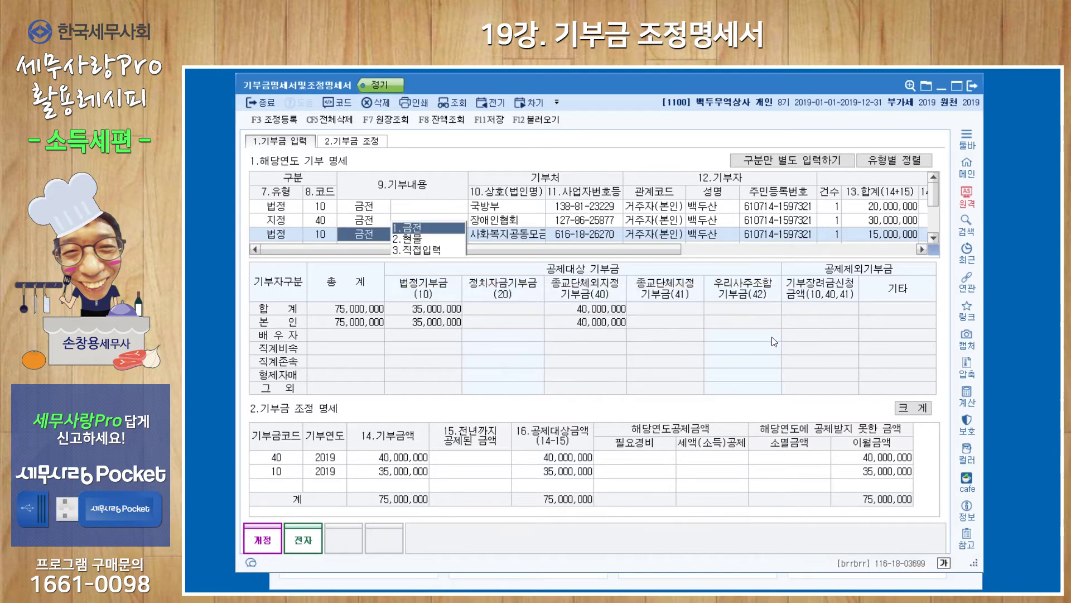
left_click(517, 232)
left_click(933, 238)
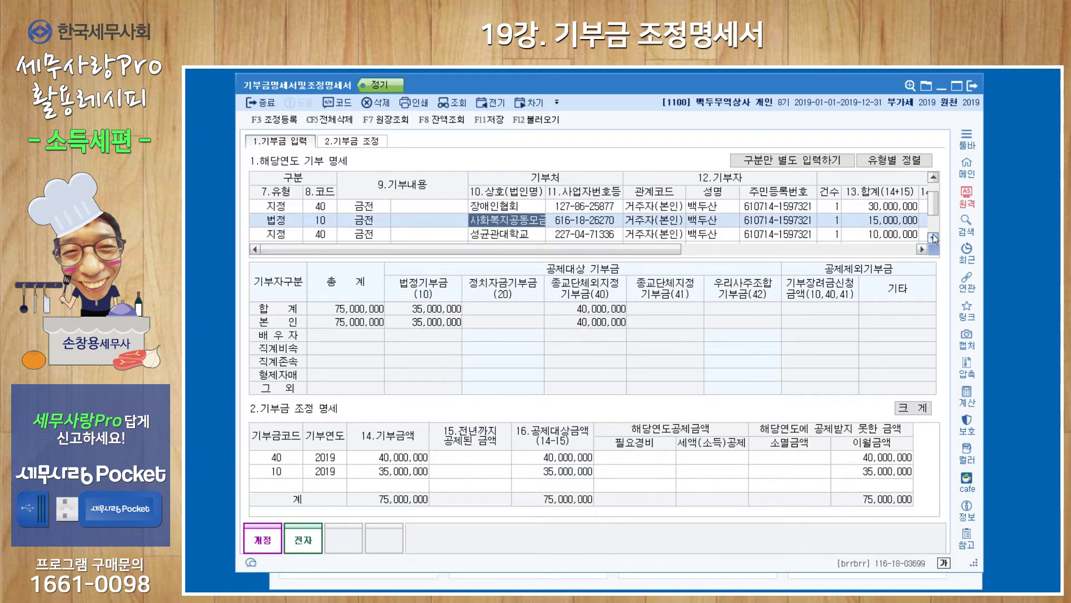
left_click(273, 239)
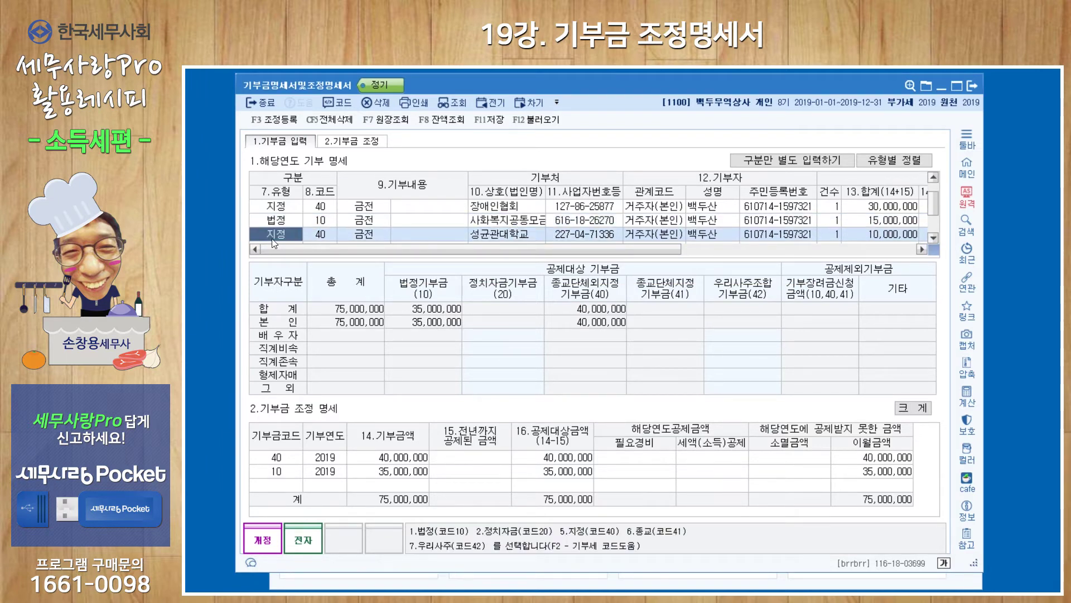
type("1")
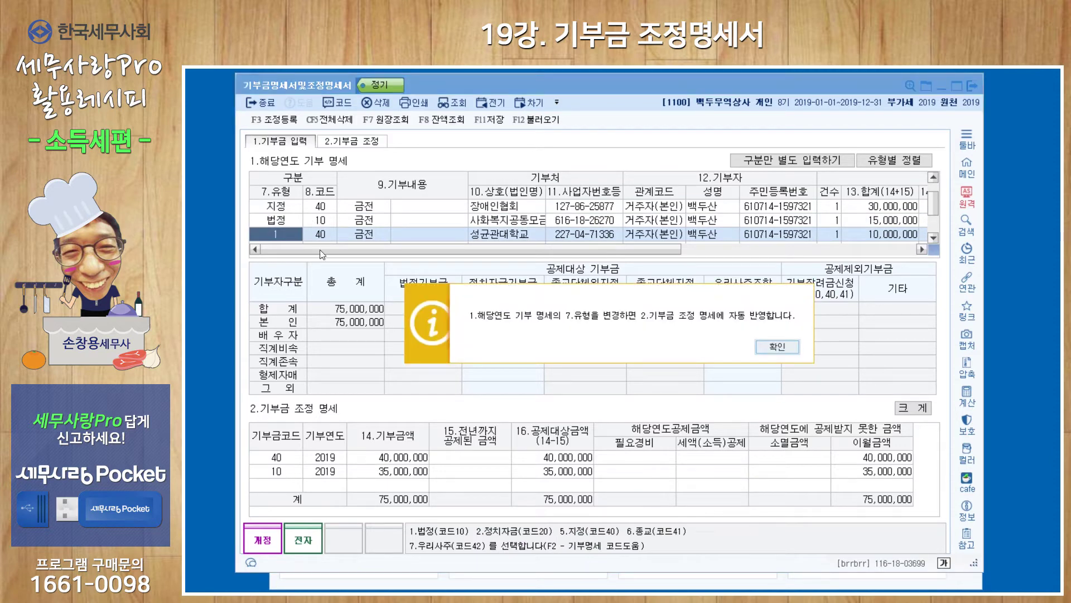
key("Return")
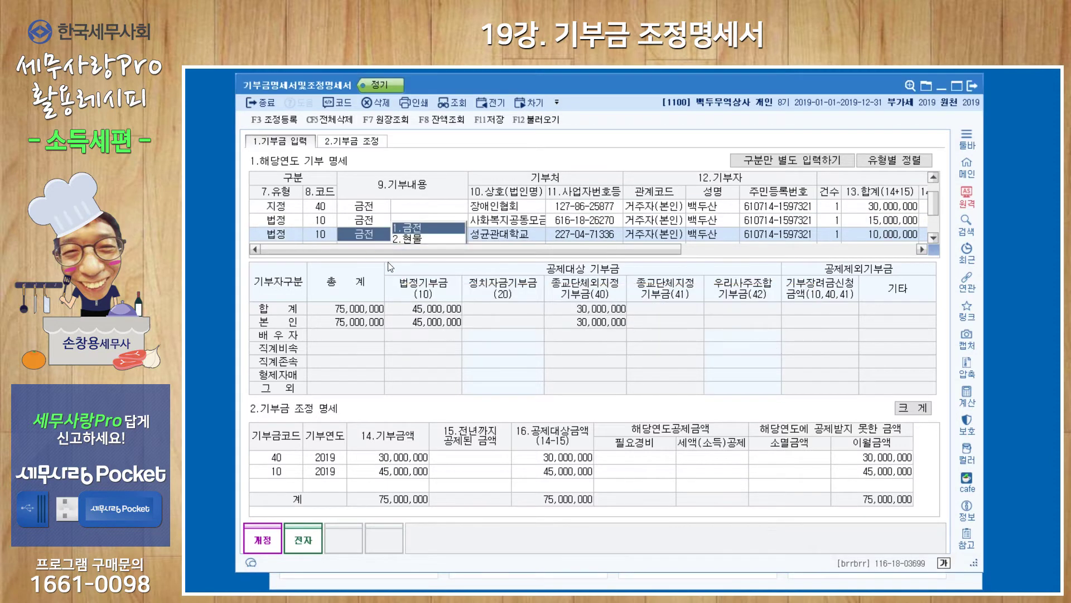
left_click(550, 222)
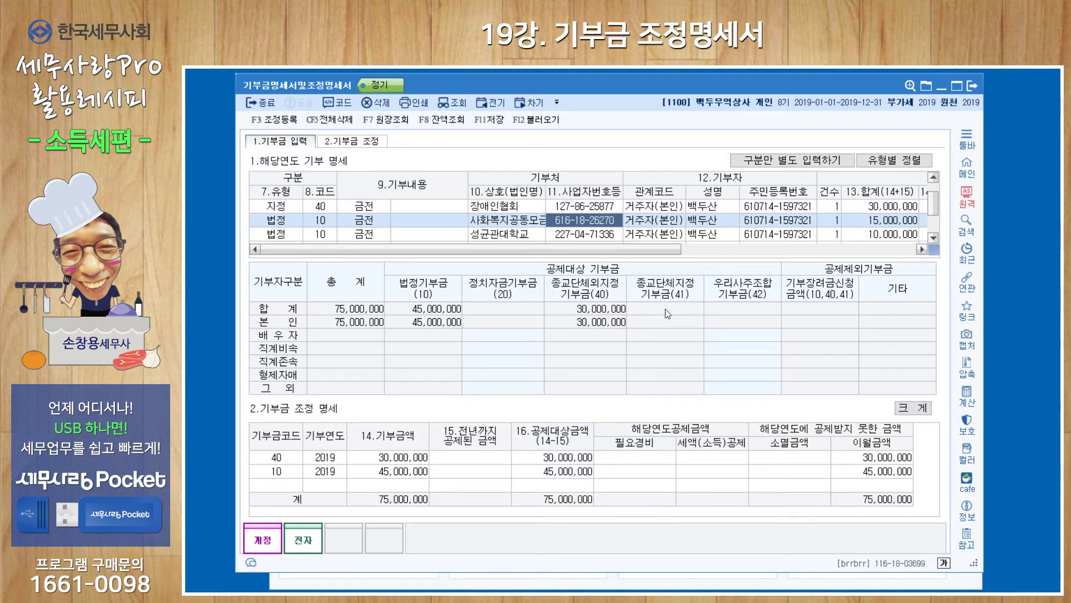
- Check the previous year's donation statement for the carried-over amount of the 2016 code 10 donation
left_click(284, 485)
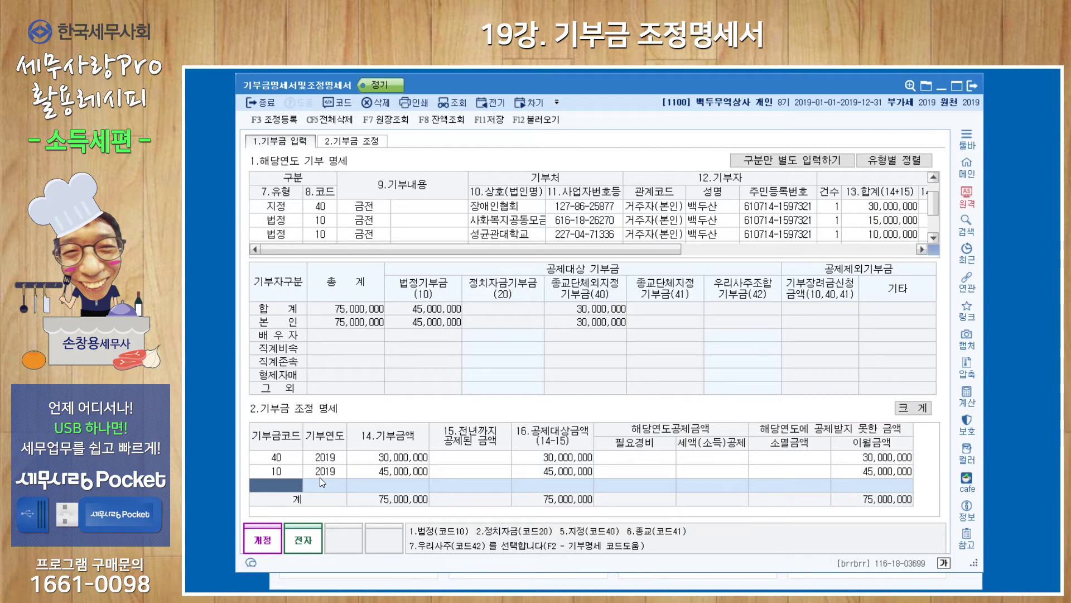
left_click(493, 106)
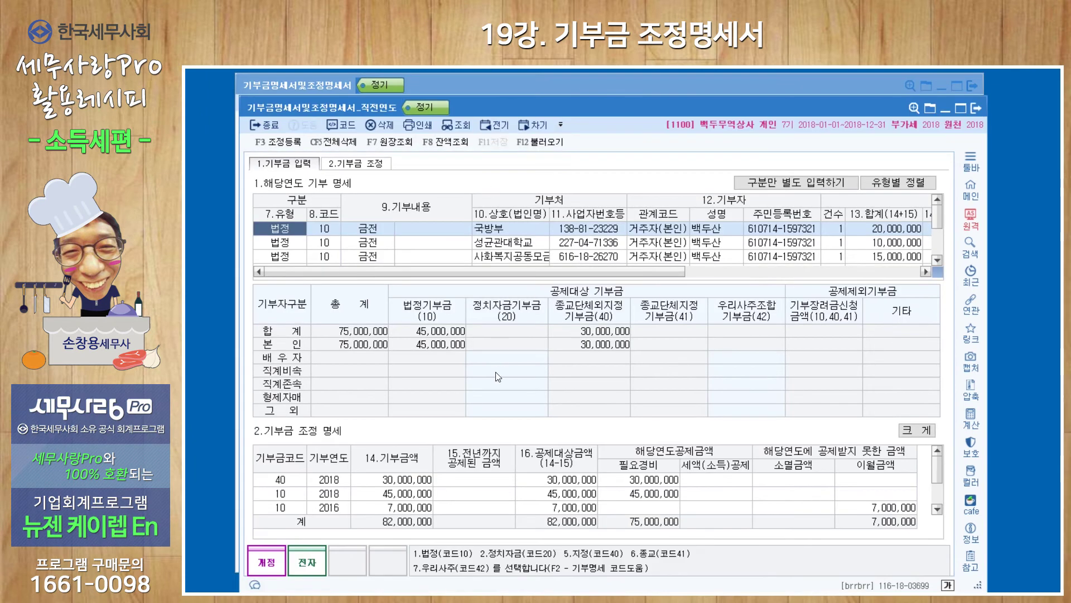
left_click(323, 509)
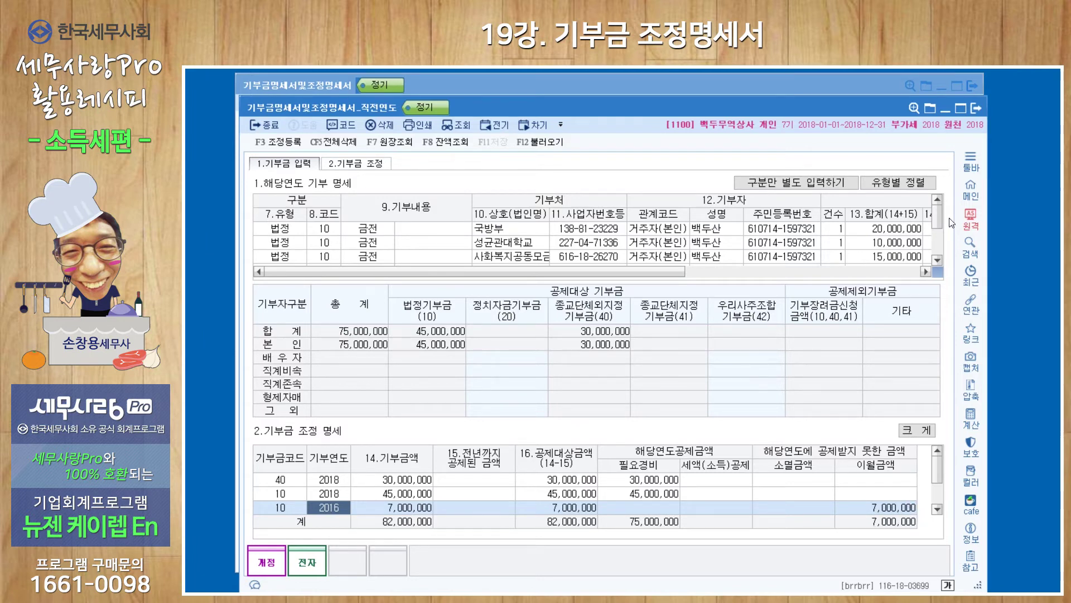
left_click(976, 108)
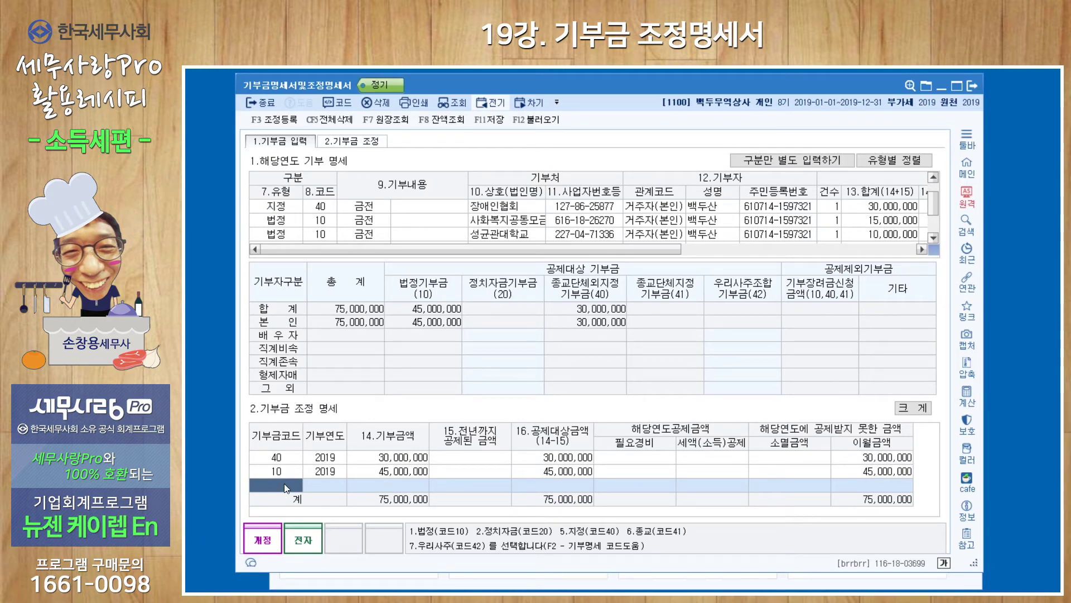
- Add a row to the donation adjustment details with code 10, donation year 2016 and amount 7,000,000
type("10")
key("Return")
type("2016")
key("Return")
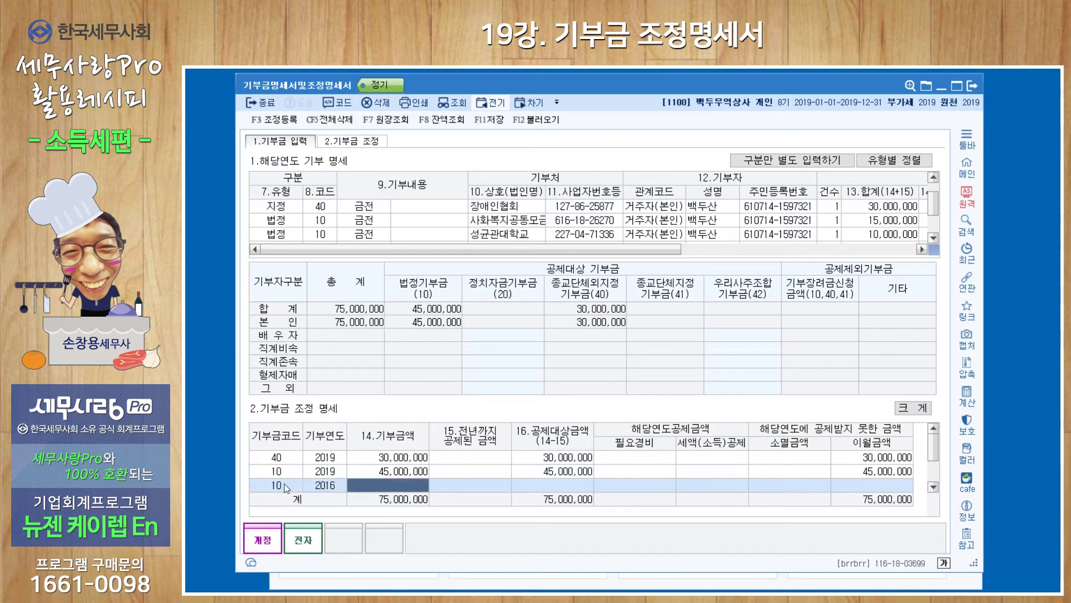
type("7000000")
key("Return")
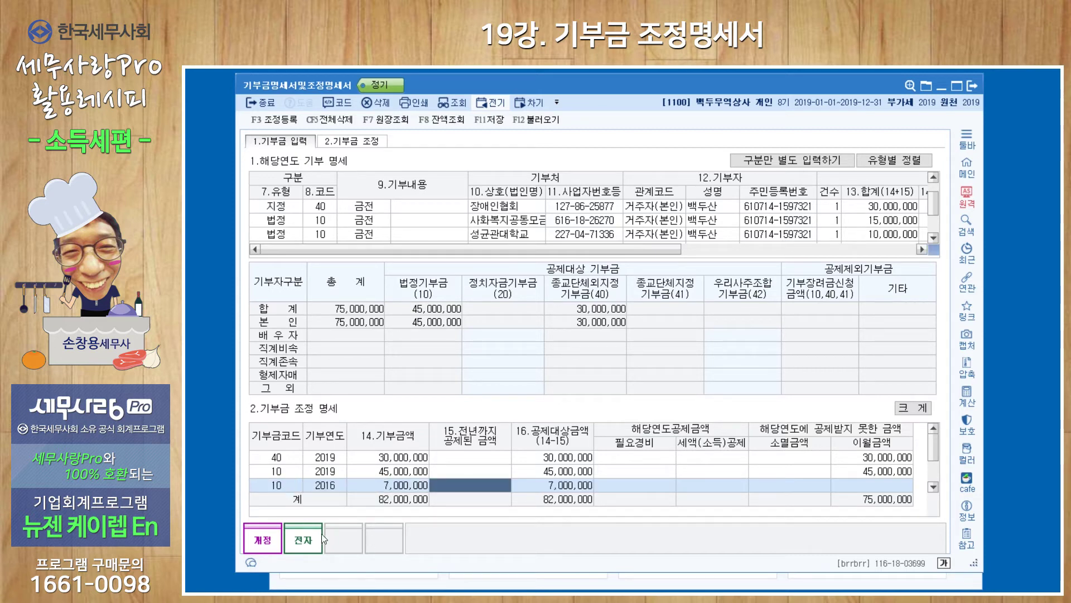
- Compare the income figures in the donation adjustment with the 조정계산서, and decline reloading the income data
left_click(373, 144)
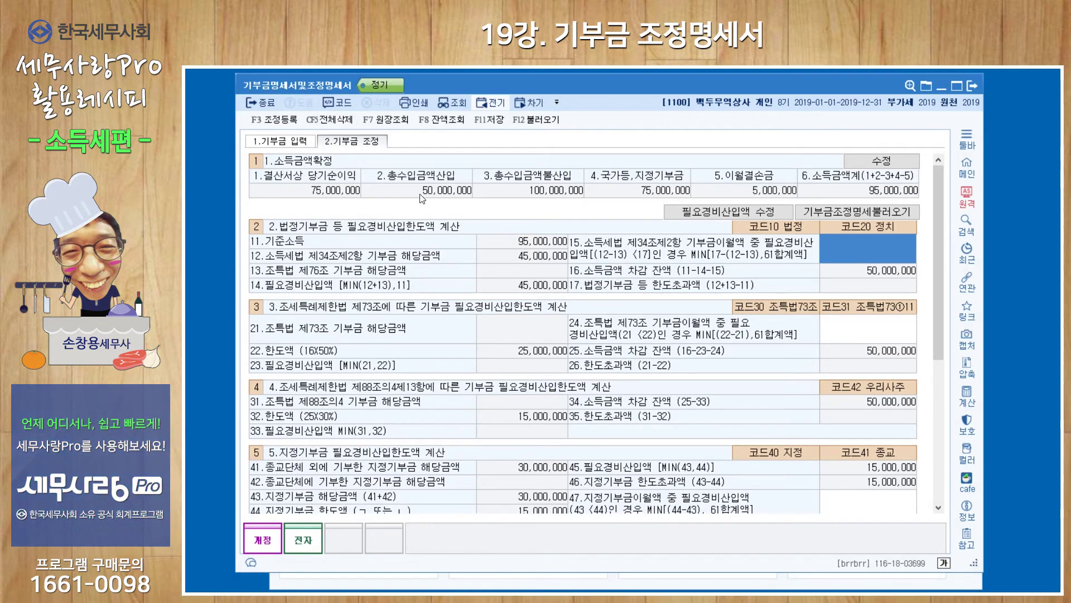
left_click(527, 121)
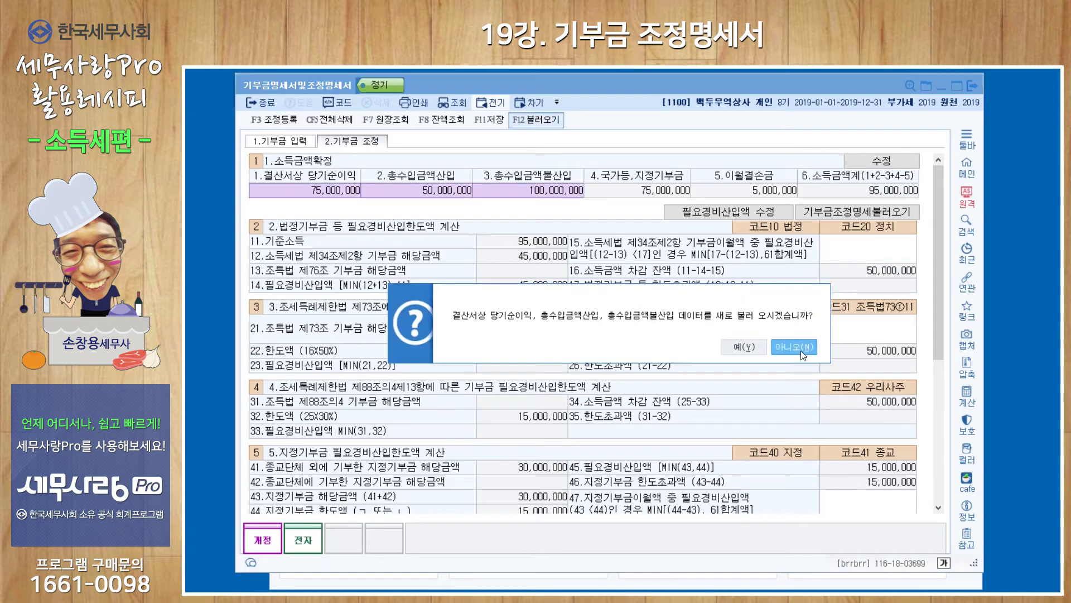
left_click(618, 580)
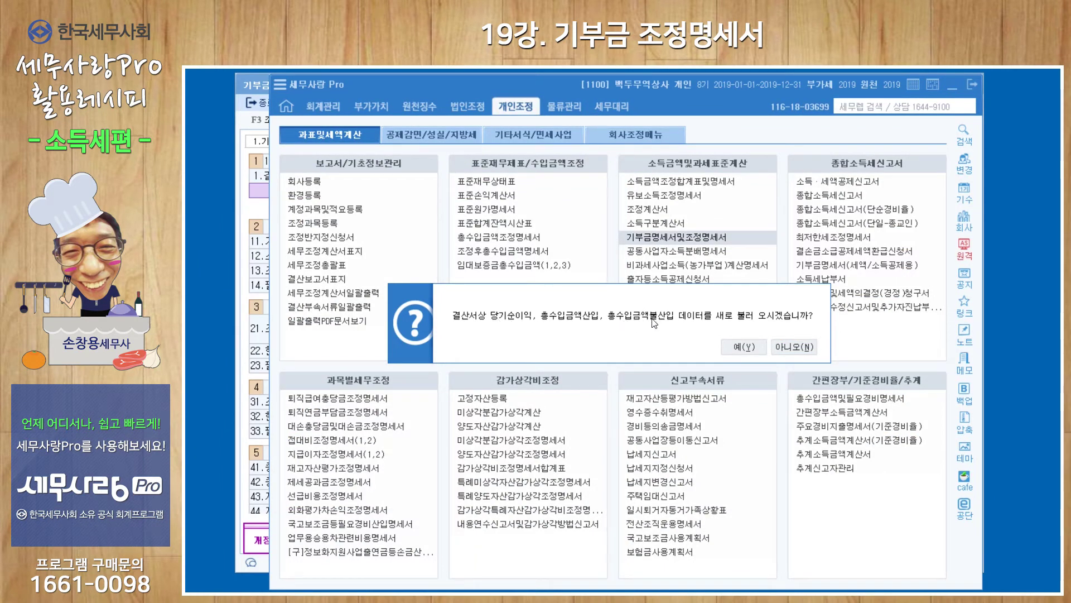
left_click(651, 214)
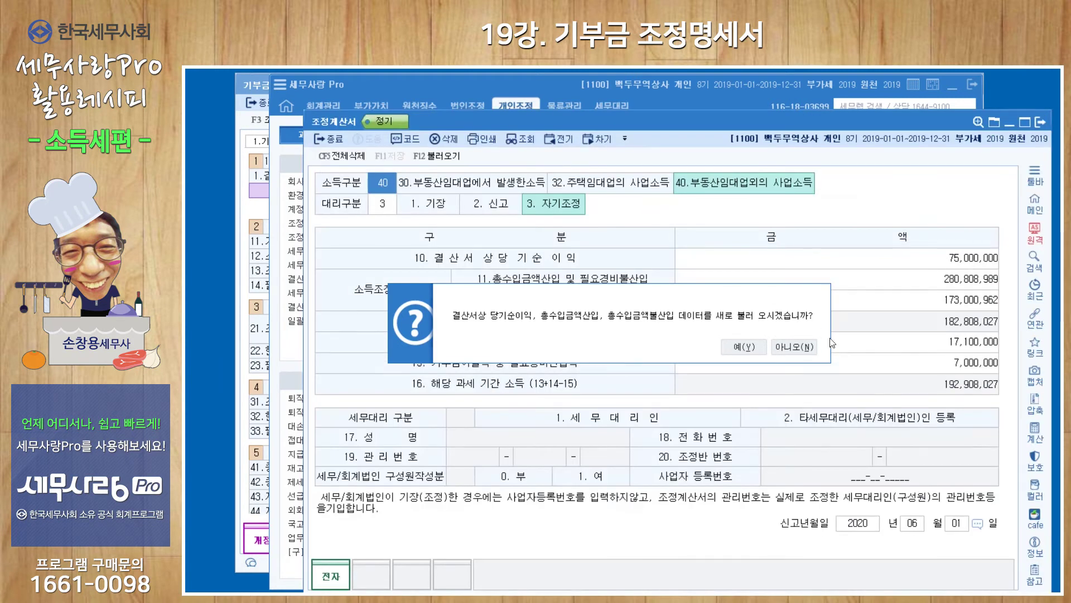
left_click(1038, 122)
left_click(257, 209)
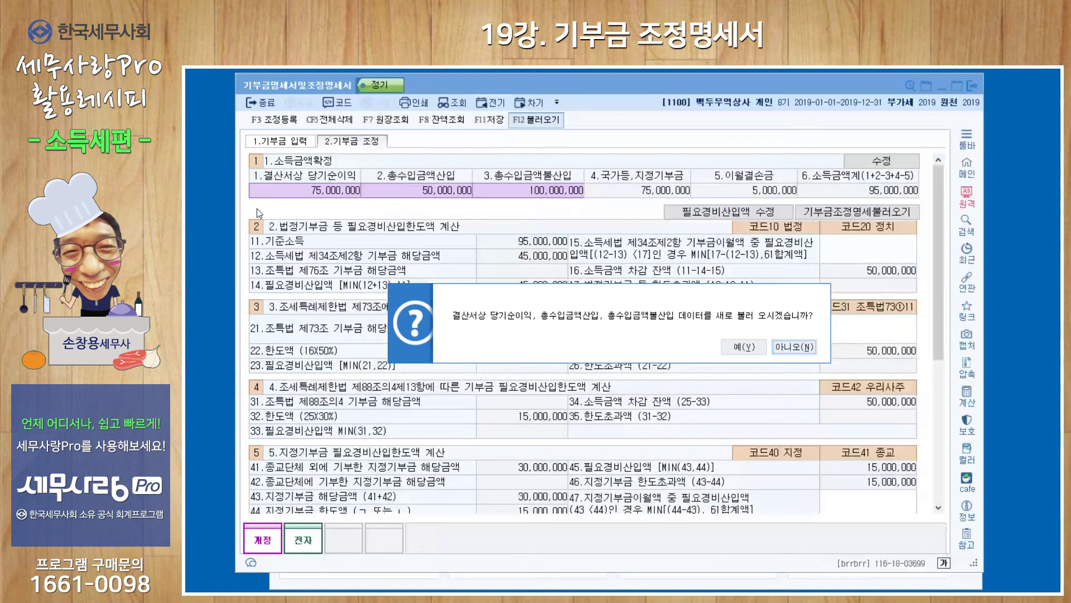
left_click(788, 346)
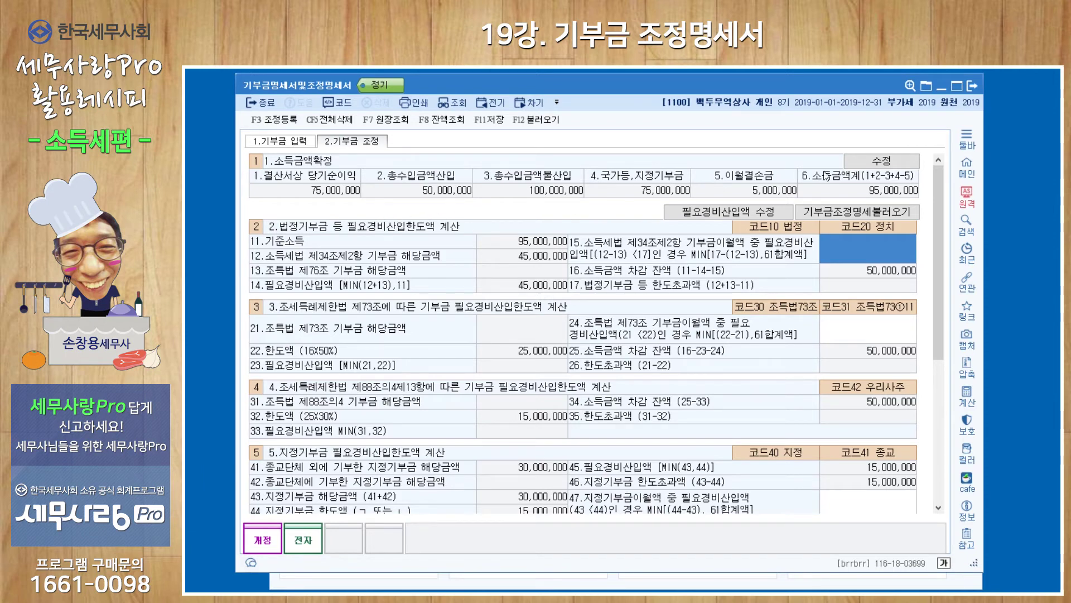
- Unlock the 소득금액확정 section for editing and review its 총수입금액산입 and 이월결손금 amounts
left_click(883, 164)
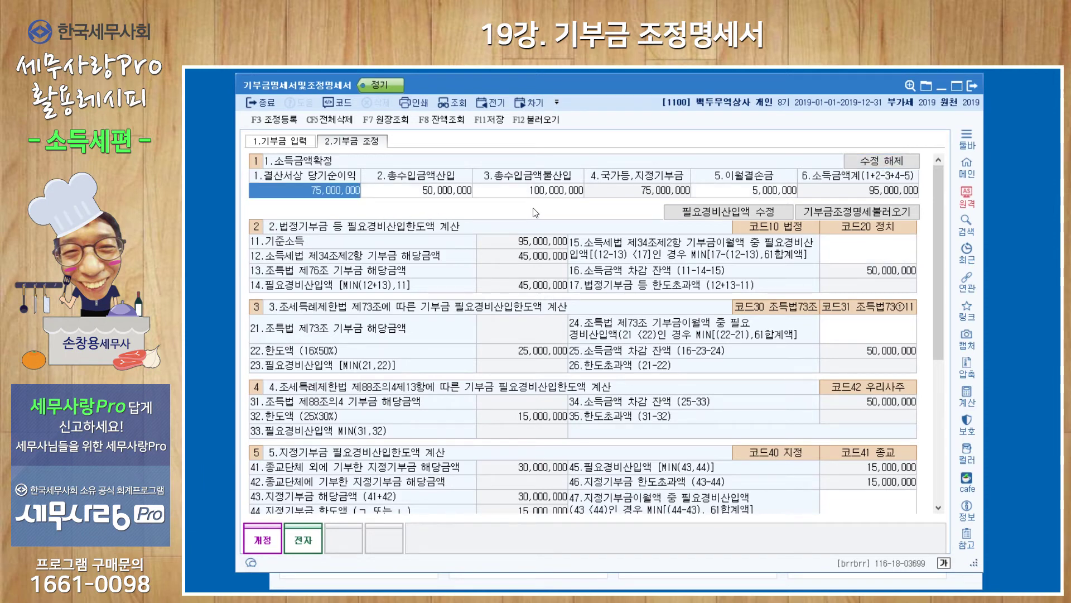
left_click(425, 193)
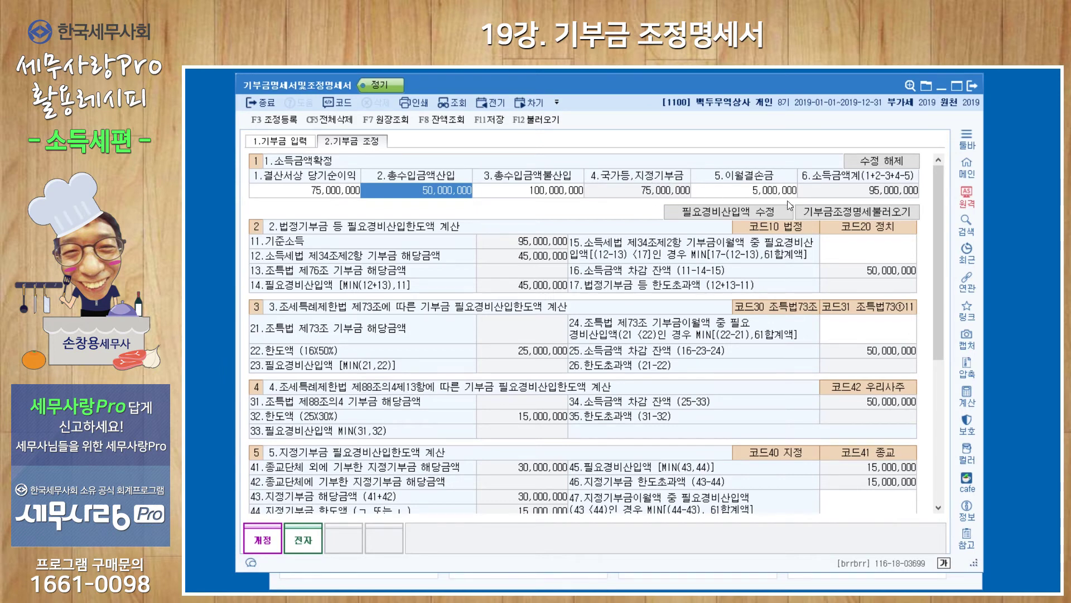
left_click(768, 195)
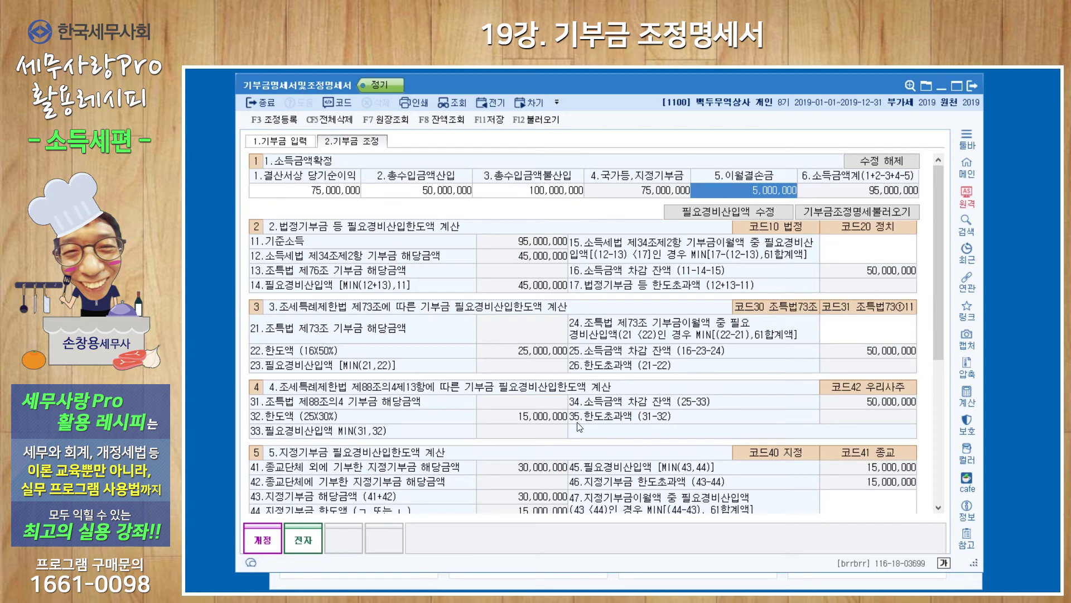
- Check the 2016 법정기부금 line in the carryover details and enter 7,000,000 as the statutory donation carryover in item 15
left_click_drag(937, 306, 939, 440)
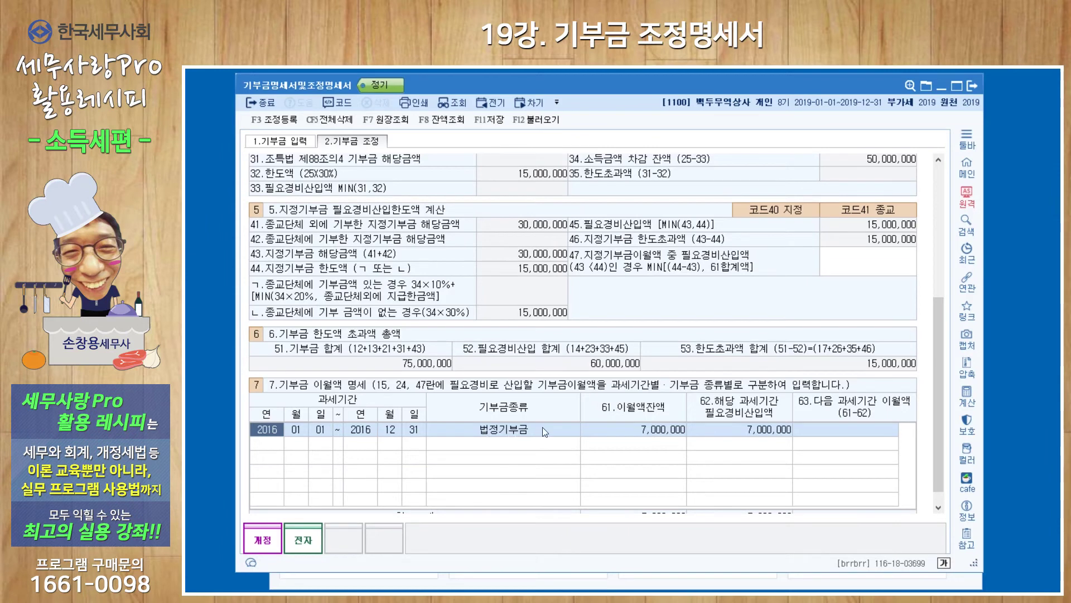
left_click(650, 433)
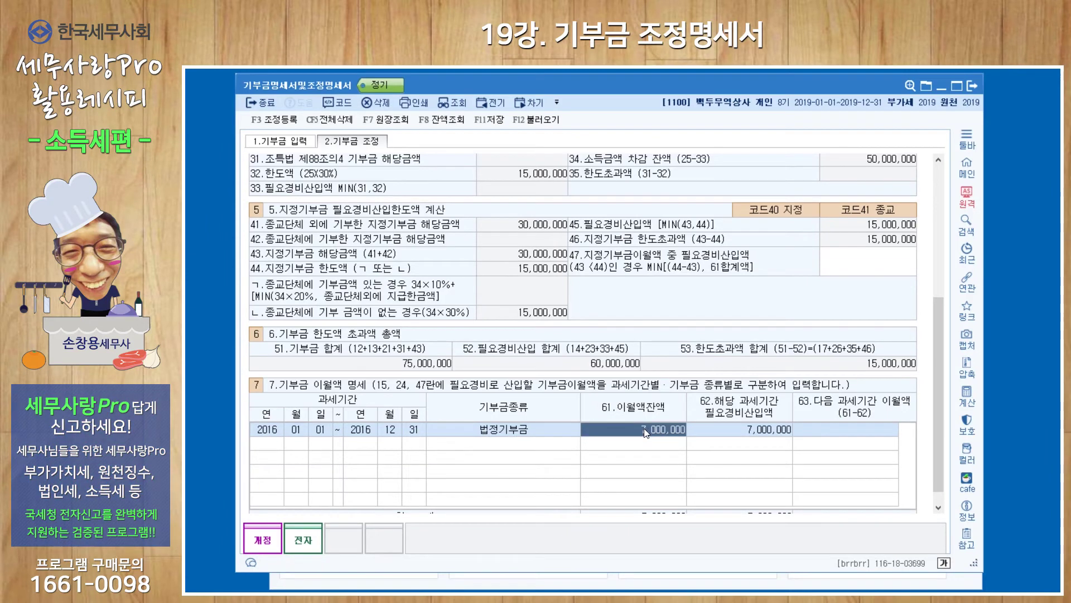
left_click(745, 435)
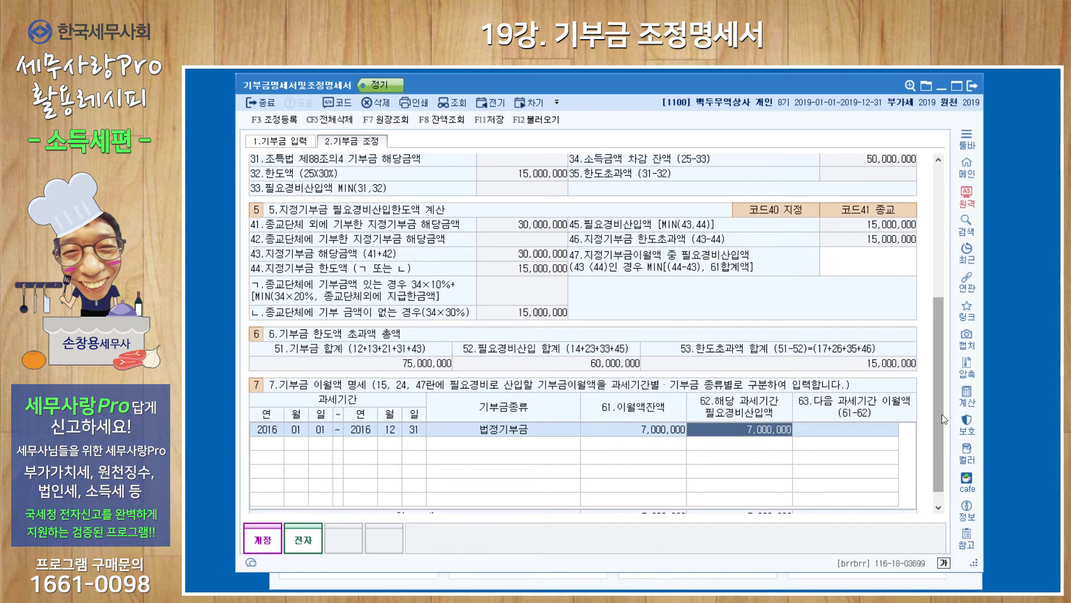
left_click_drag(941, 418, 929, 282)
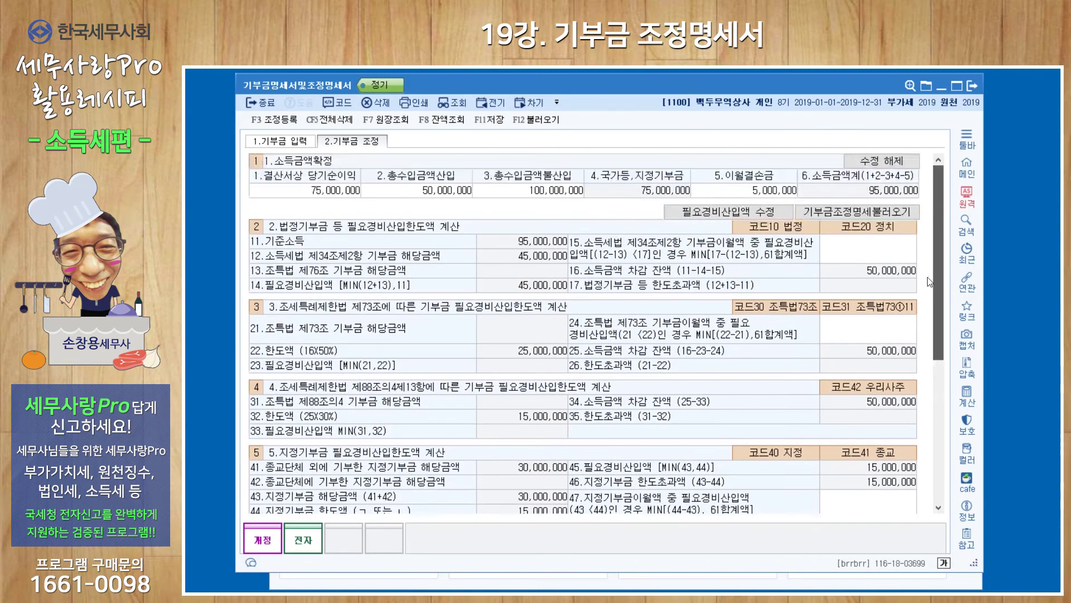
left_click(850, 258)
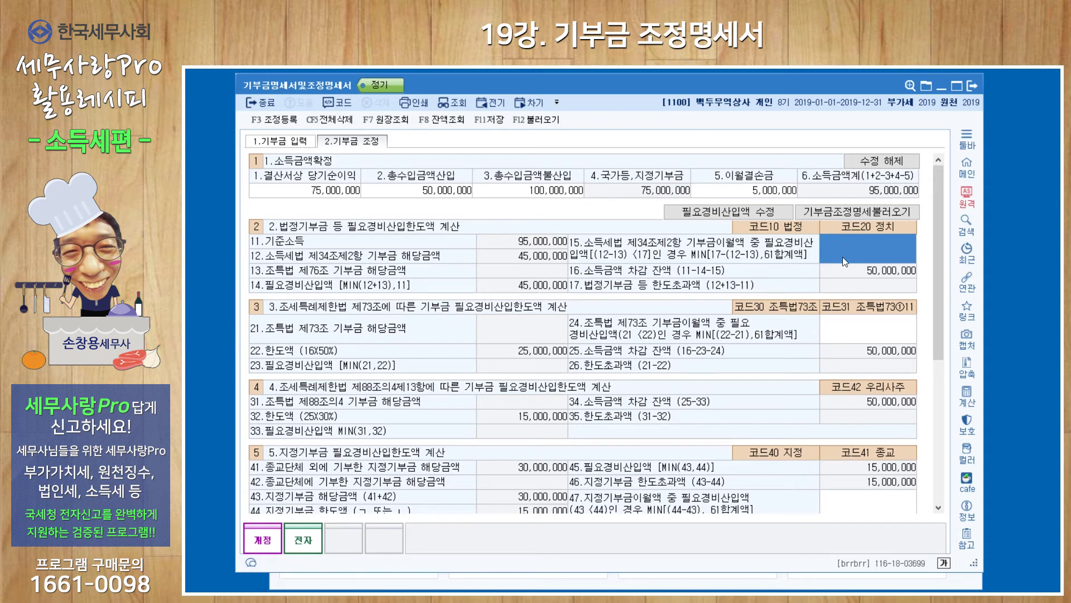
type("7000000")
key("Return")
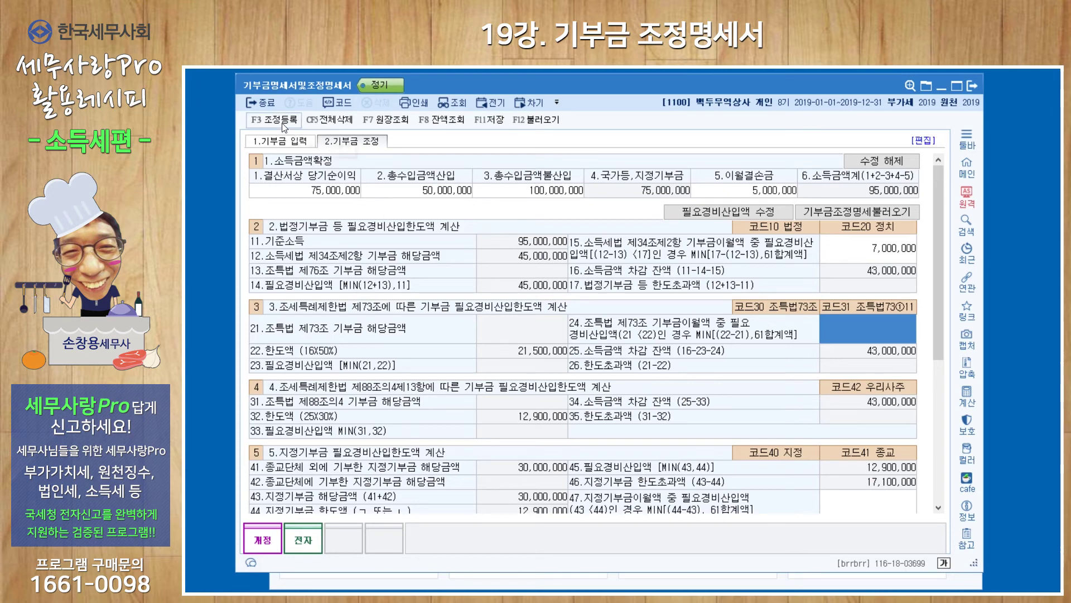
- Review the adjustment register (조정 등록), the donation limit excess totals and the carryover details
key("F3")
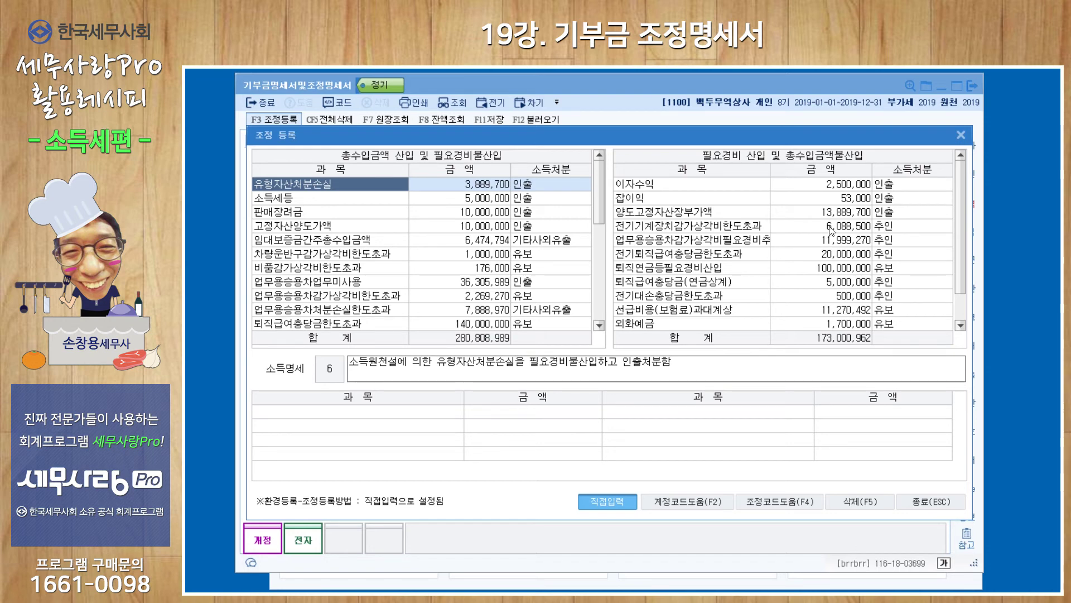
left_click(961, 136)
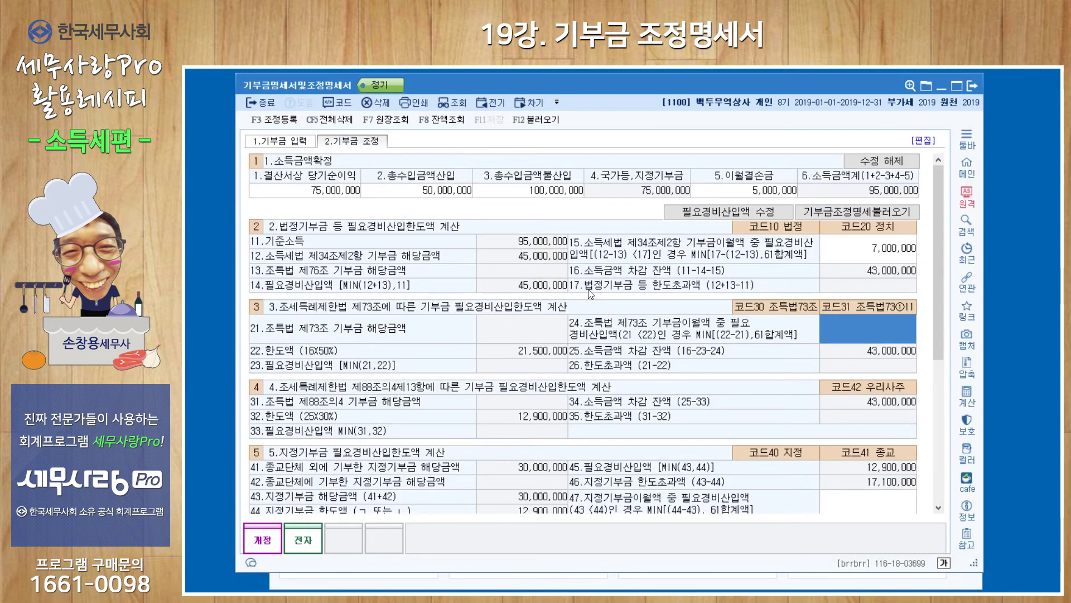
left_click_drag(937, 285, 937, 427)
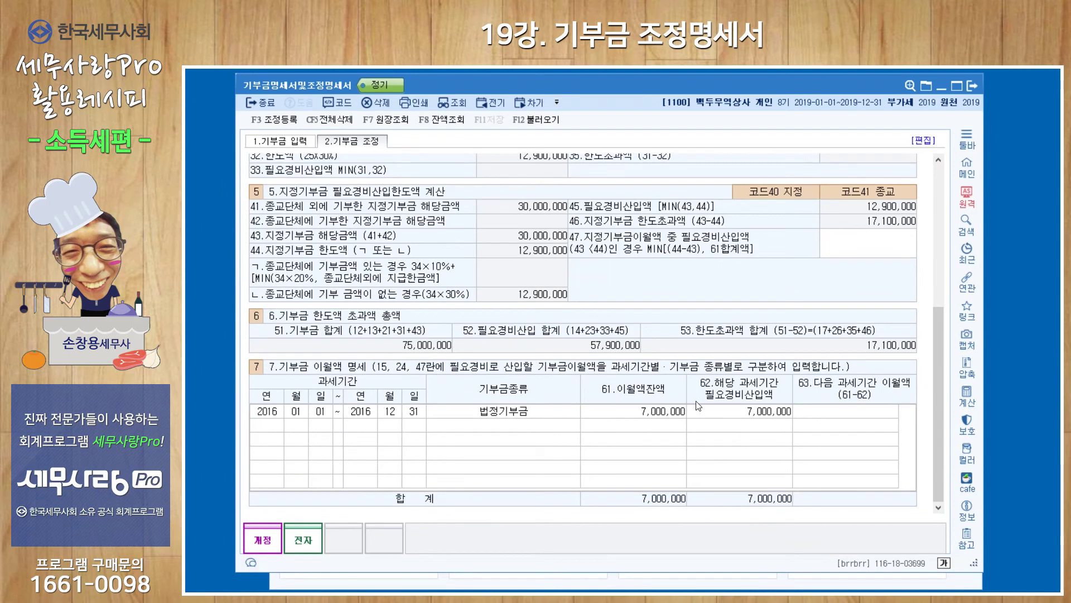
- Enter 30,000,000 as the 필요경비 of the 2019 code 40 row in the donation adjustment details
left_click(287, 145)
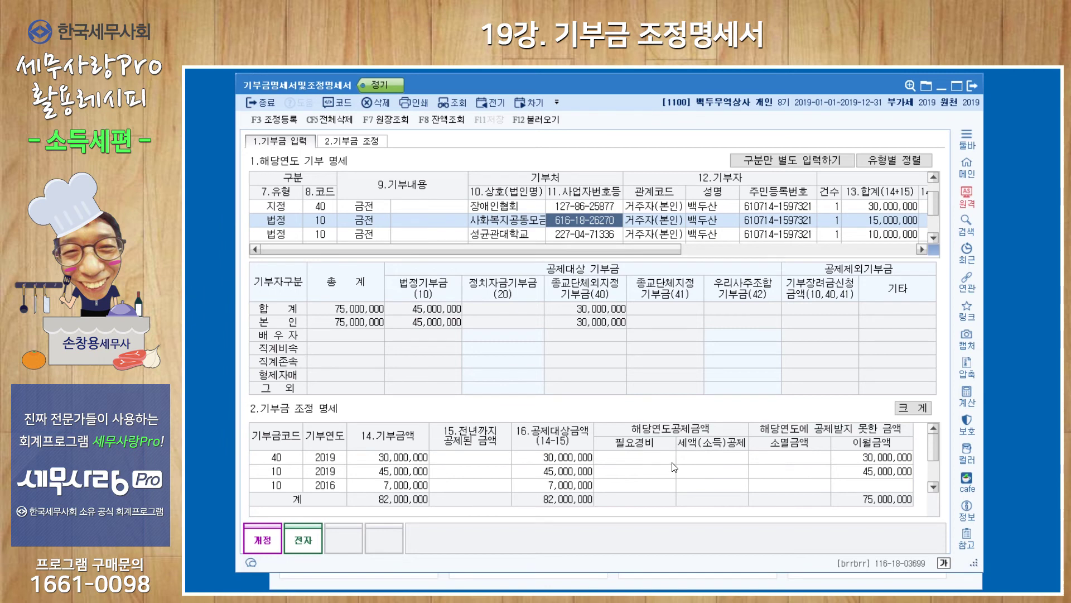
left_click(653, 460)
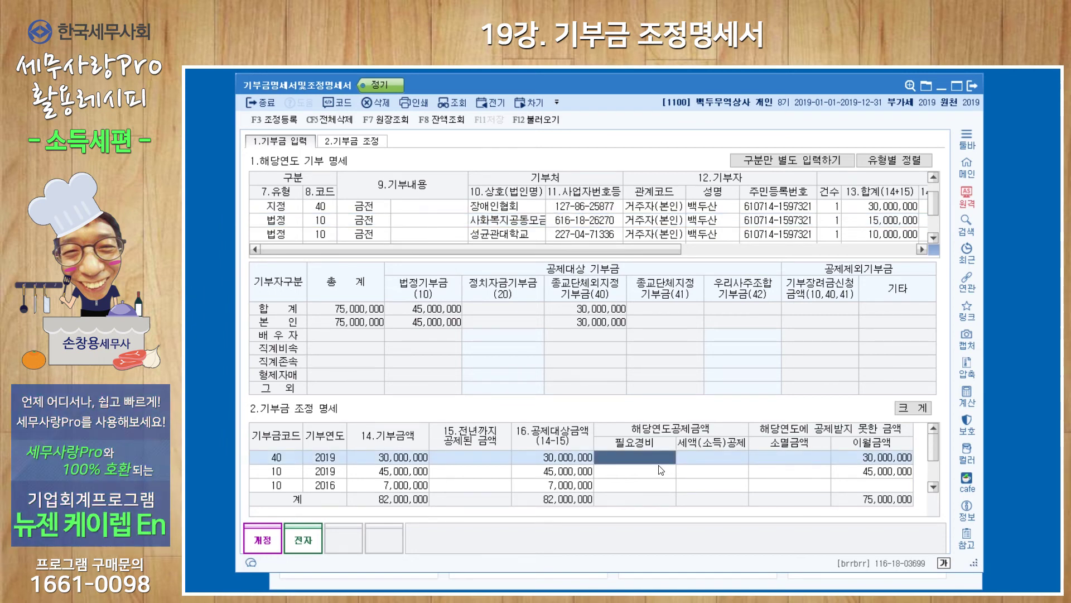
type("30000000")
key("Return")
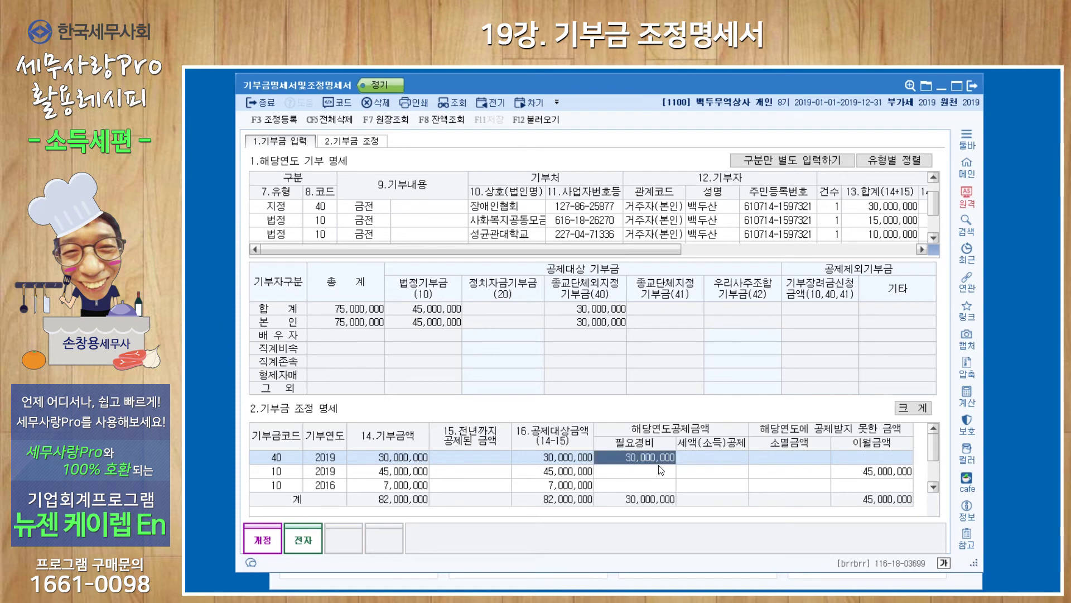
- Set the 필요경비 to 45,000,000 for the 2019 code 10 row and 7,000,000 for the 2016 code 10 row
left_click(662, 474)
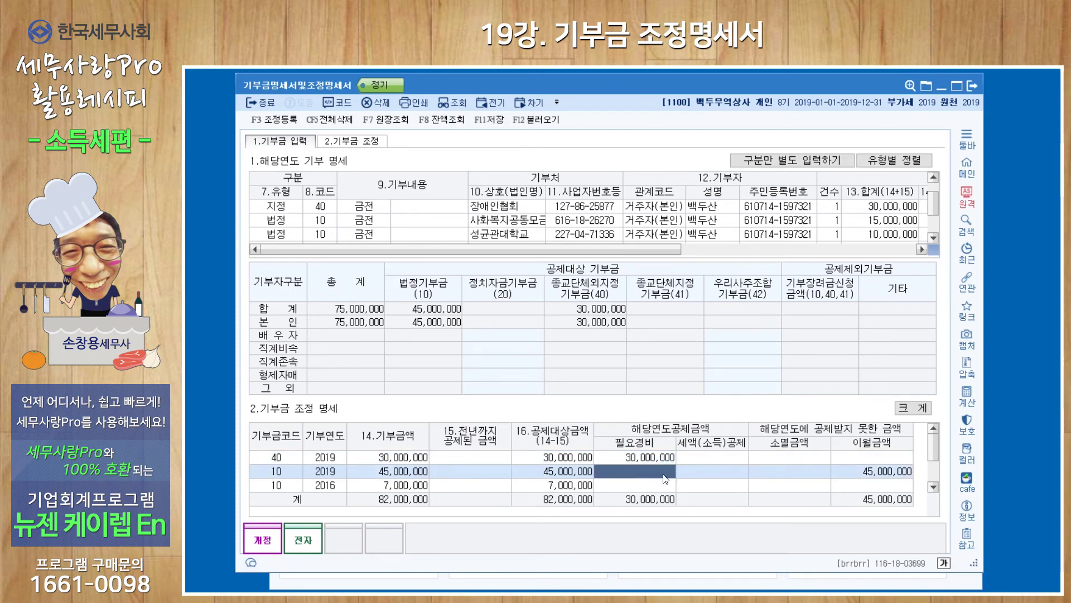
type("45000000")
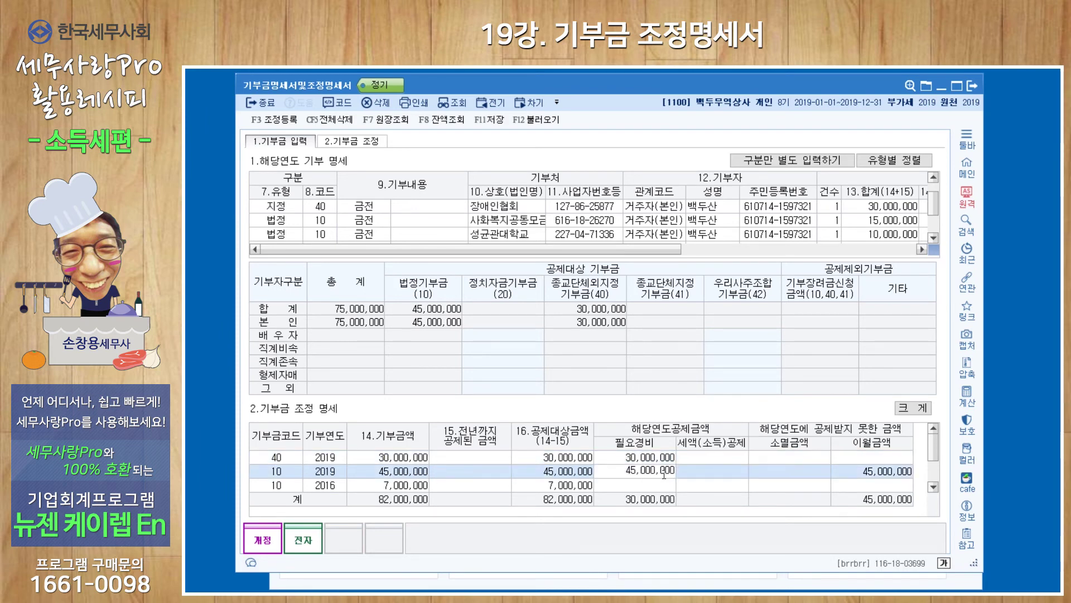
key("Return")
left_click(663, 485)
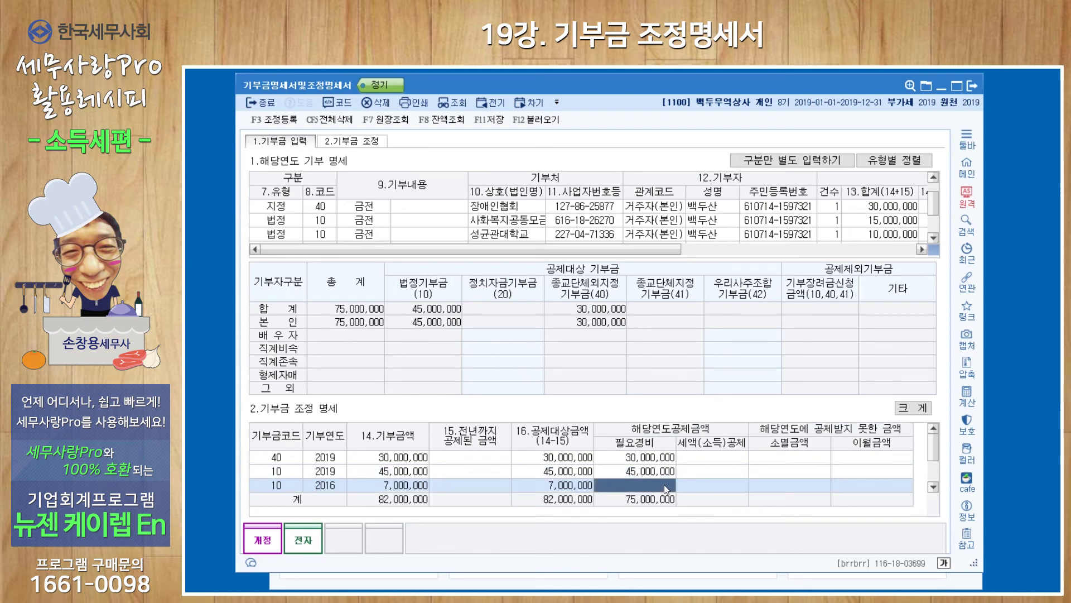
type("7000000")
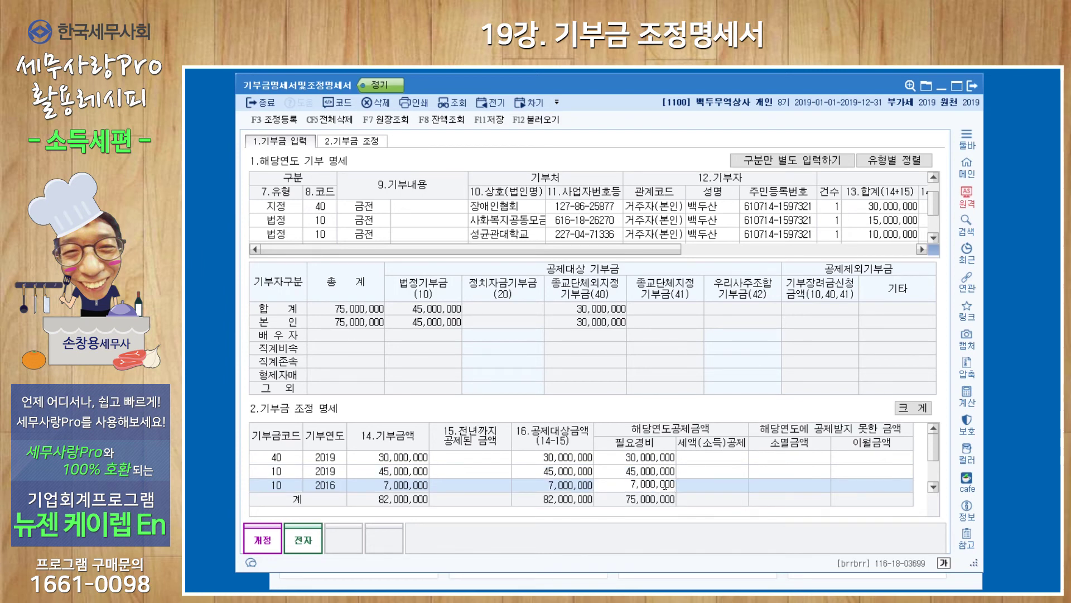
key("Return")
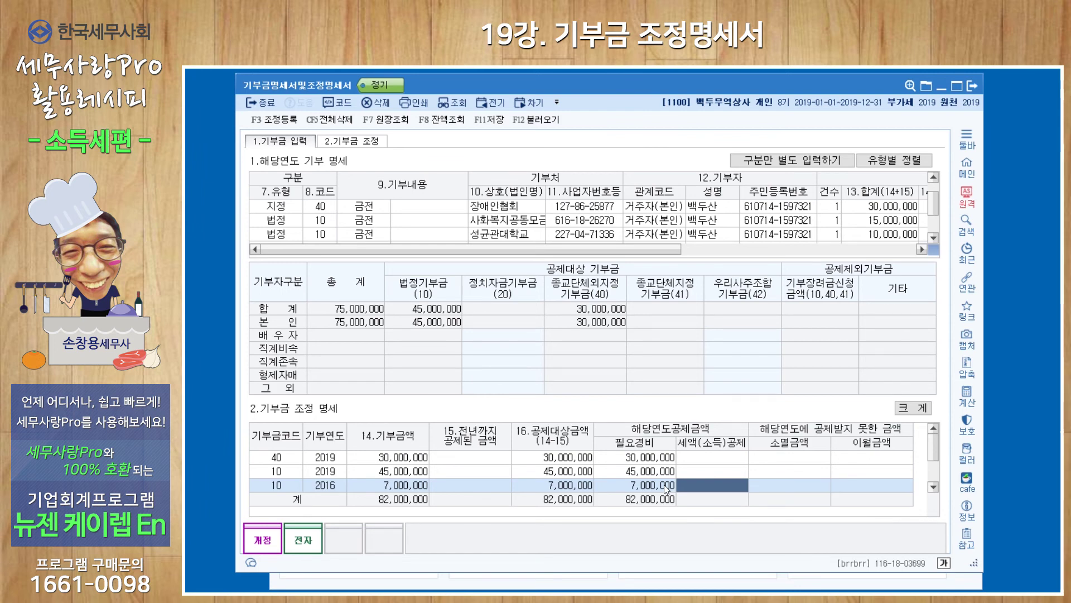
- Check the 지정기부금 limit in the donation adjustment and set the 2019 code 40 row's 필요경비 to 12,900,000
left_click(381, 143)
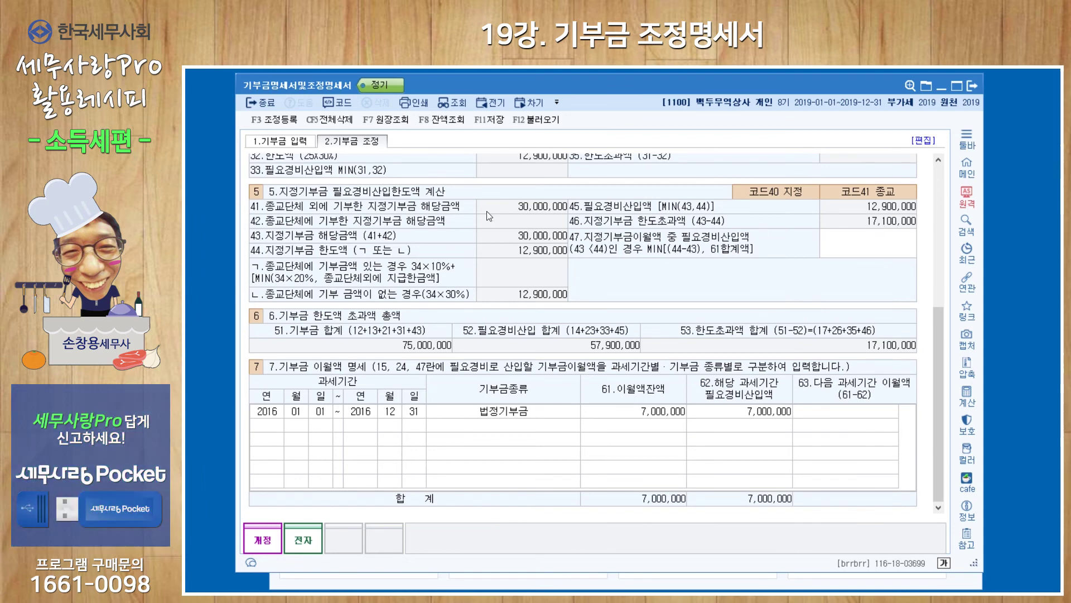
left_click(304, 141)
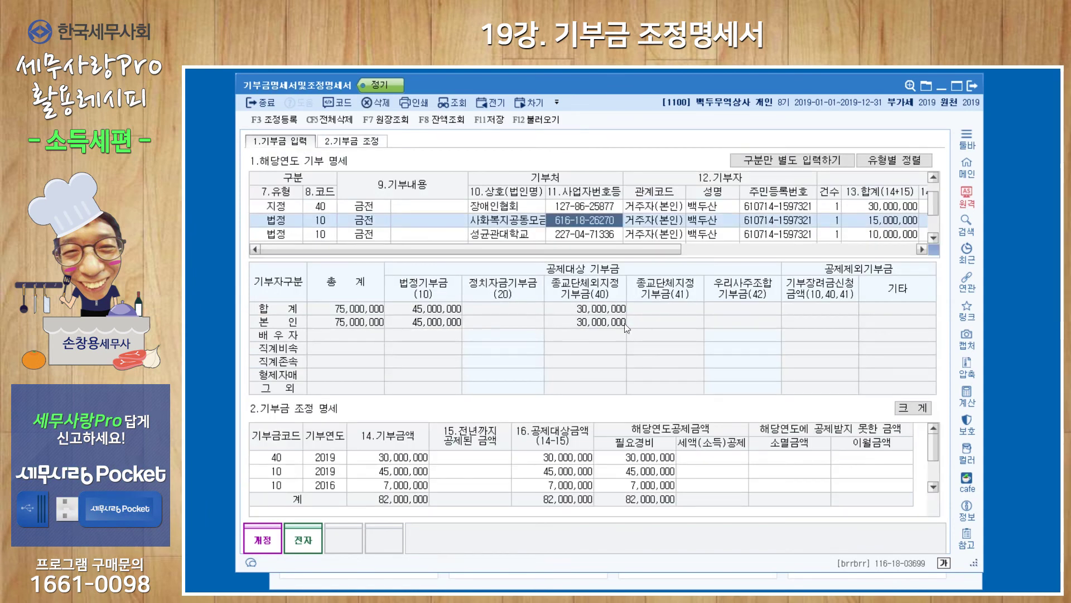
left_click(655, 461)
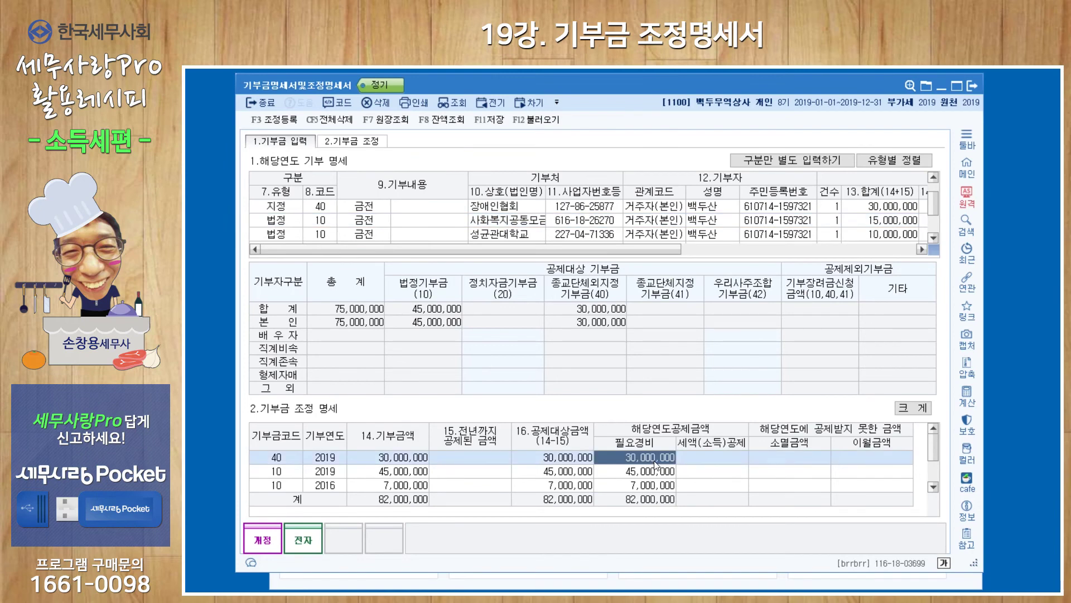
type("12,900,00")
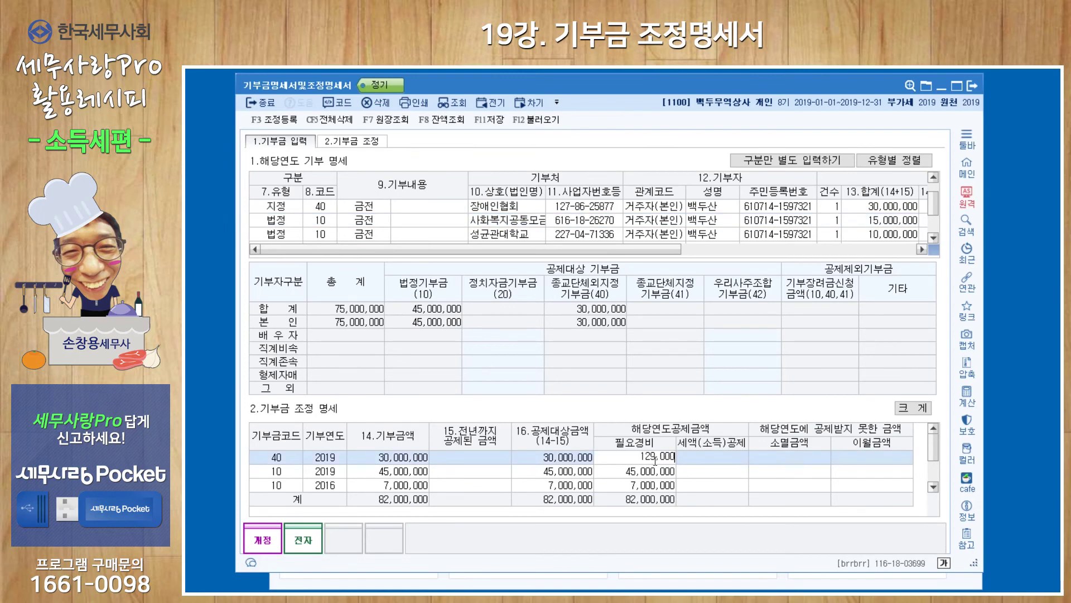
type("0")
key("Return")
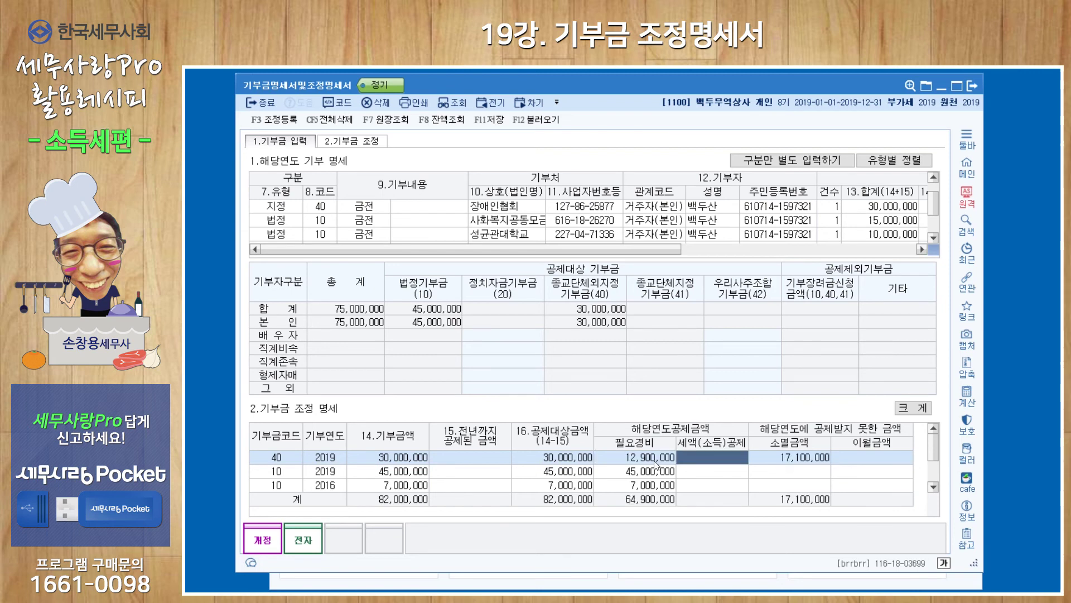
- Set the 소멸금액 of the 2019 code 40 row to 0 so the undeducted amount is carried forward
left_click(791, 458)
type("0")
key("Return")
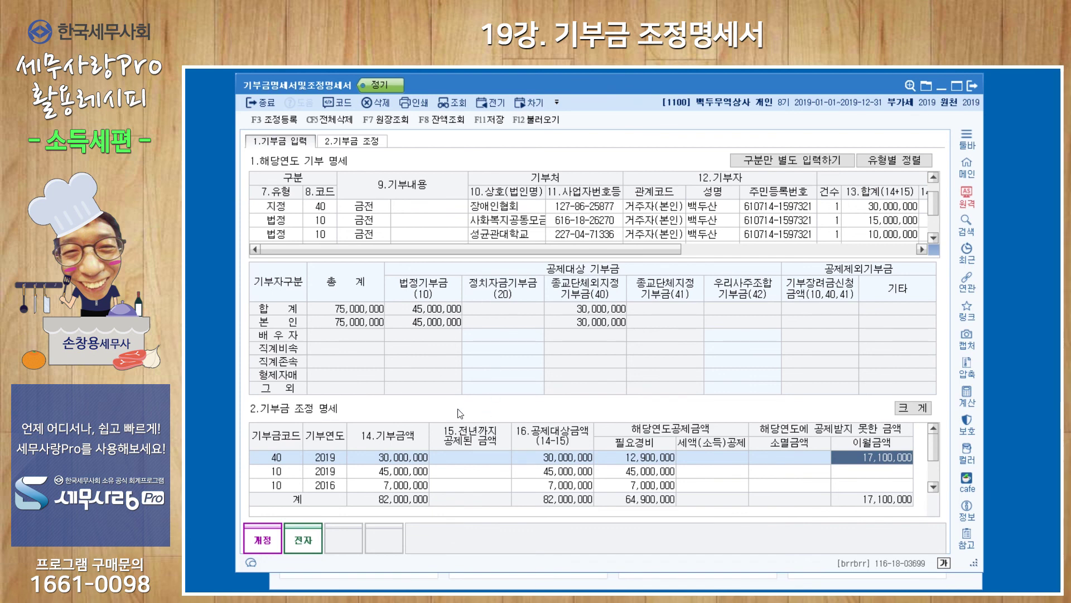
- Close the donation statement, reload the data in the 조정계산서 and check its donation limit excess and carryover expense items
left_click(973, 90)
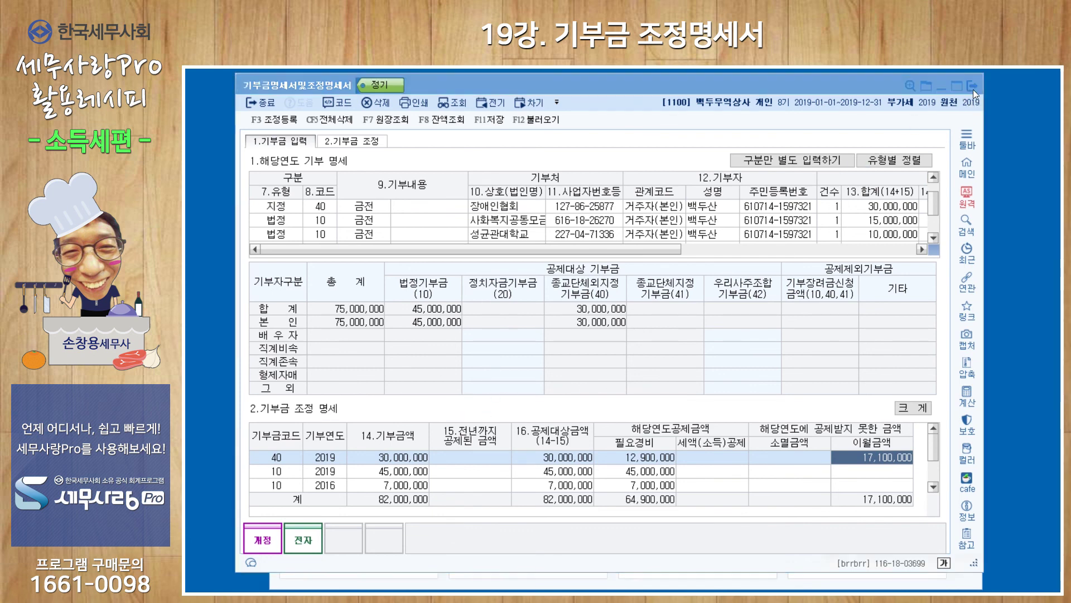
left_click(599, 354)
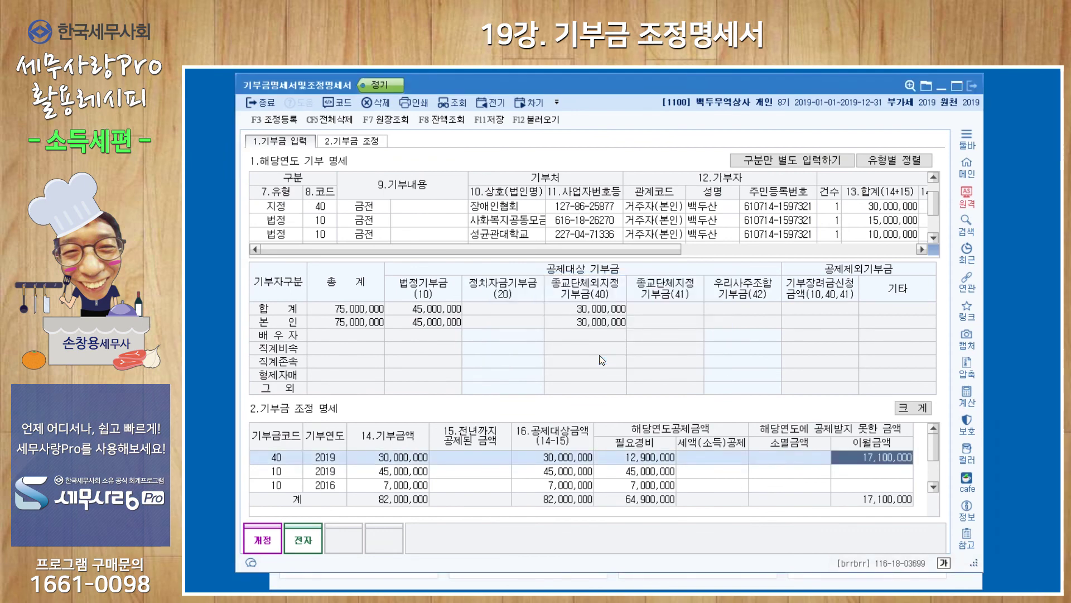
left_click(646, 208)
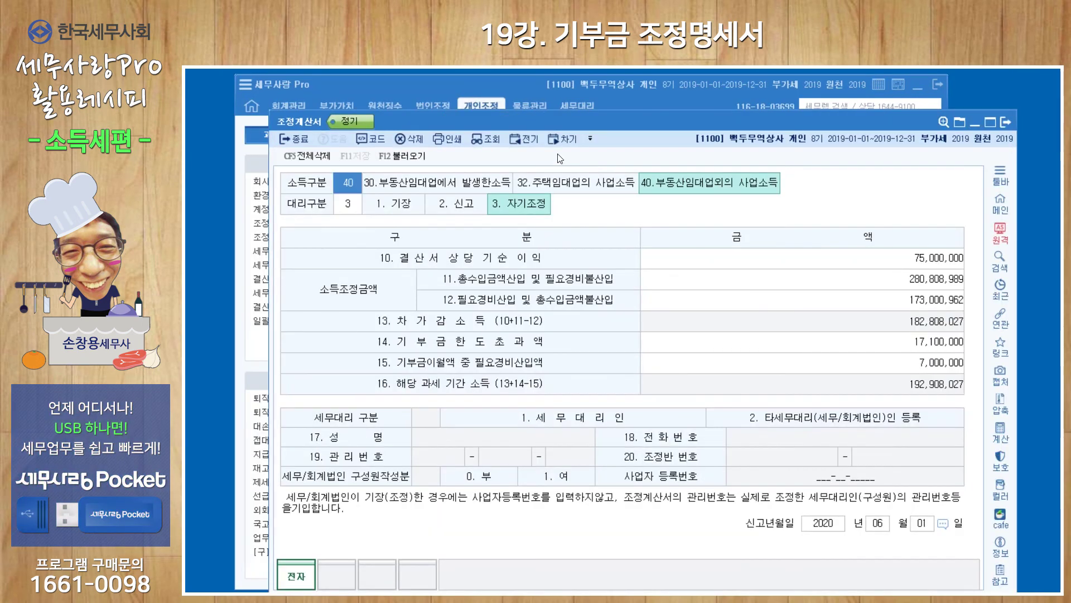
left_click(403, 156)
left_click(655, 394)
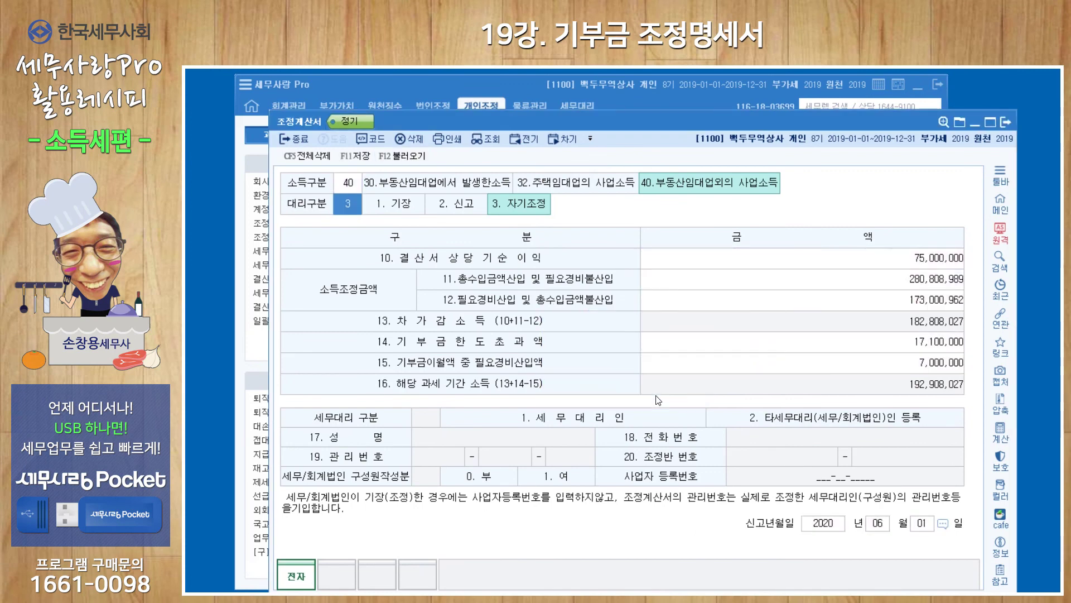
left_click(888, 346)
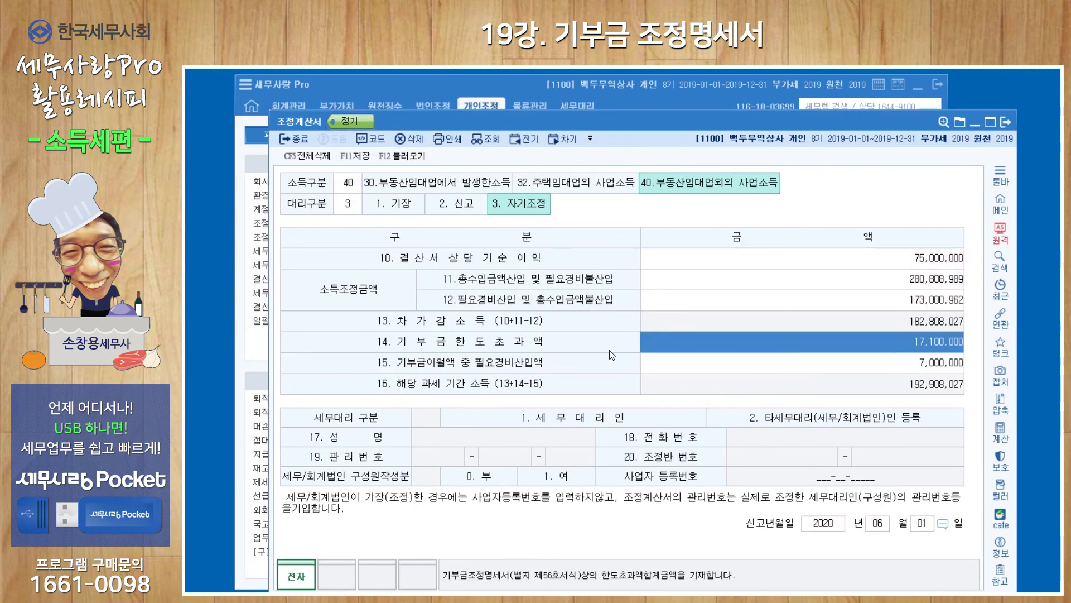
left_click(900, 366)
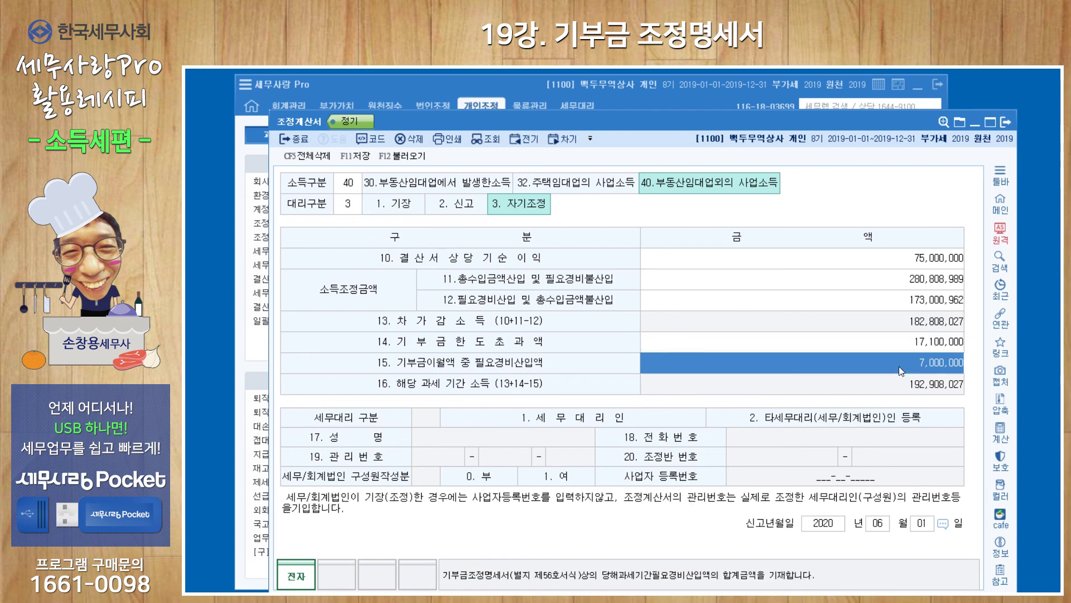